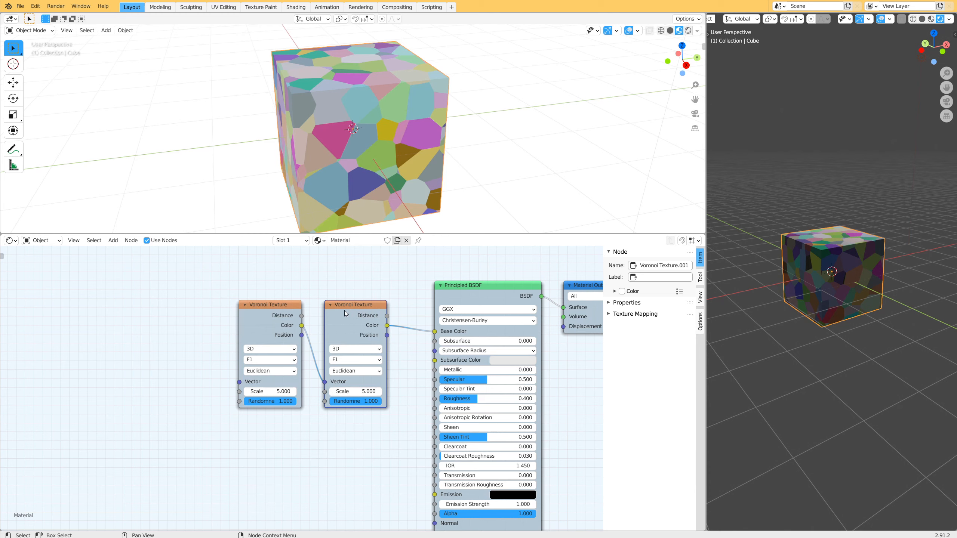
Step: Link the first Voronoi Texture's Distance output to the second Voronoi Texture's Vector input, replacing the Color link
click(290, 310)
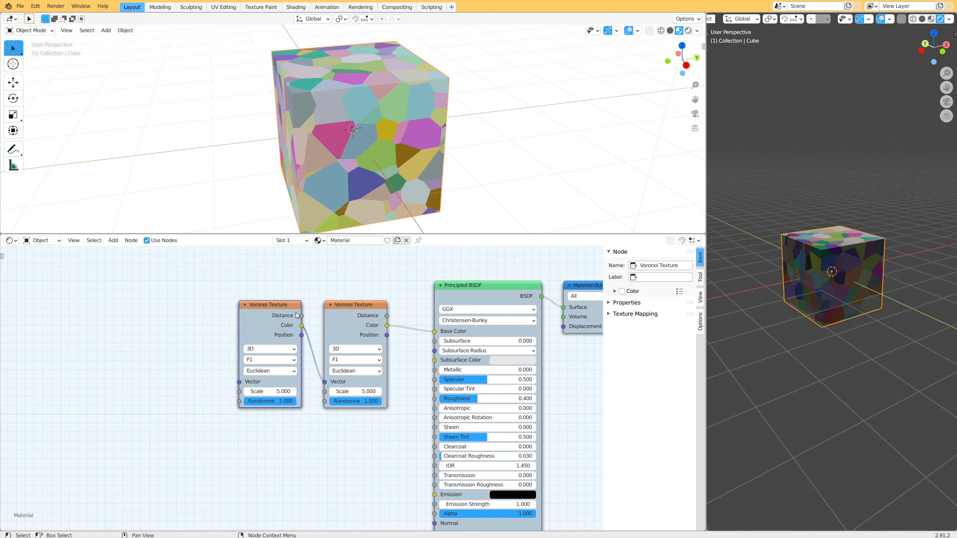
drag(303, 316, 326, 377)
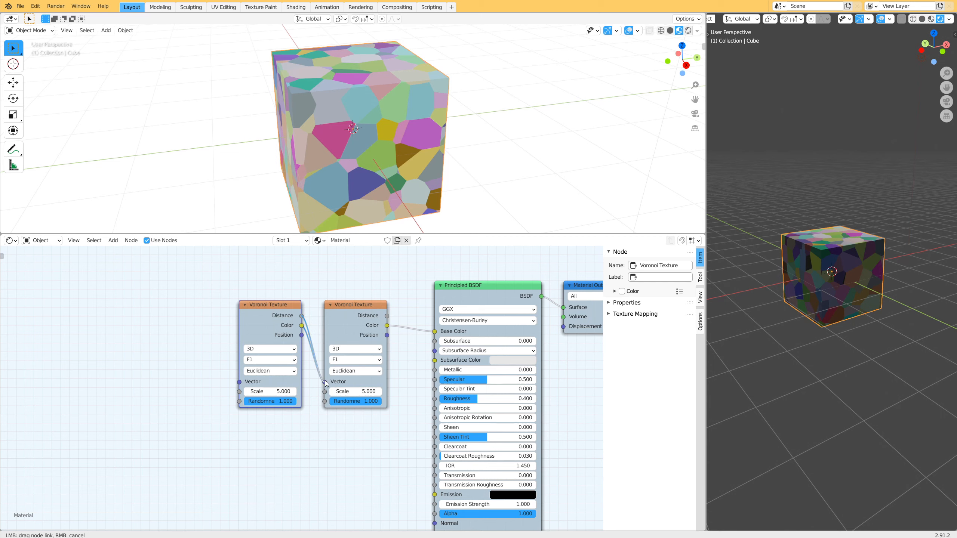
drag(325, 382, 325, 382)
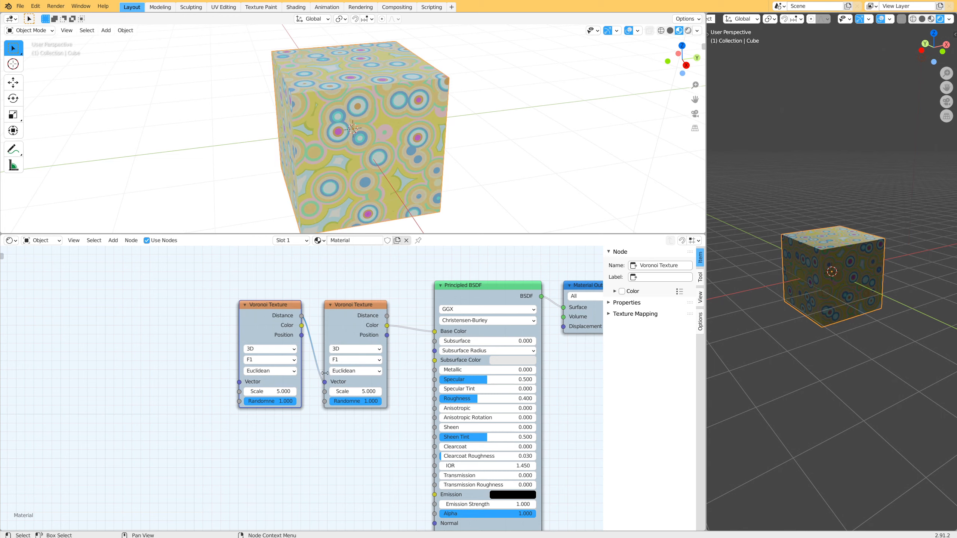
middle_drag(434, 153, 100, 143)
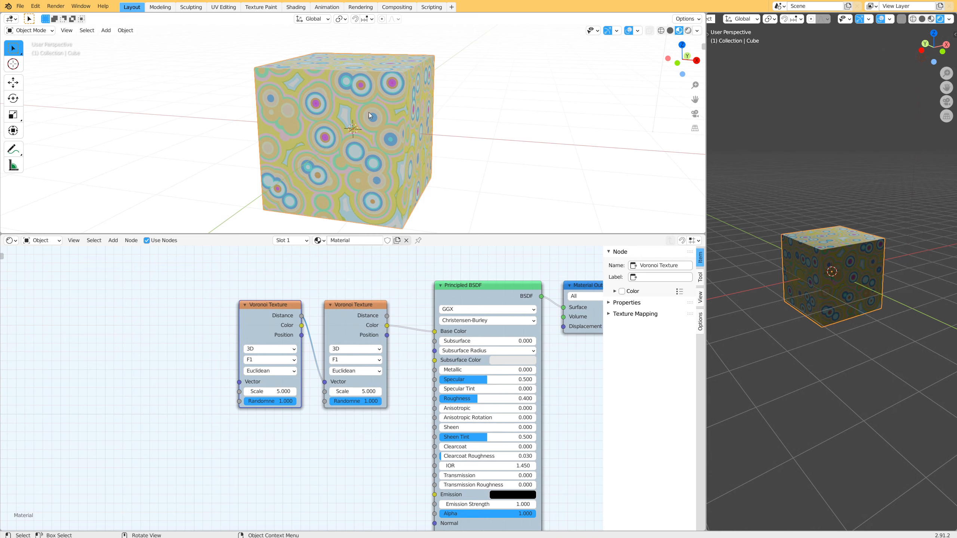
middle_drag(353, 142, 332, 146)
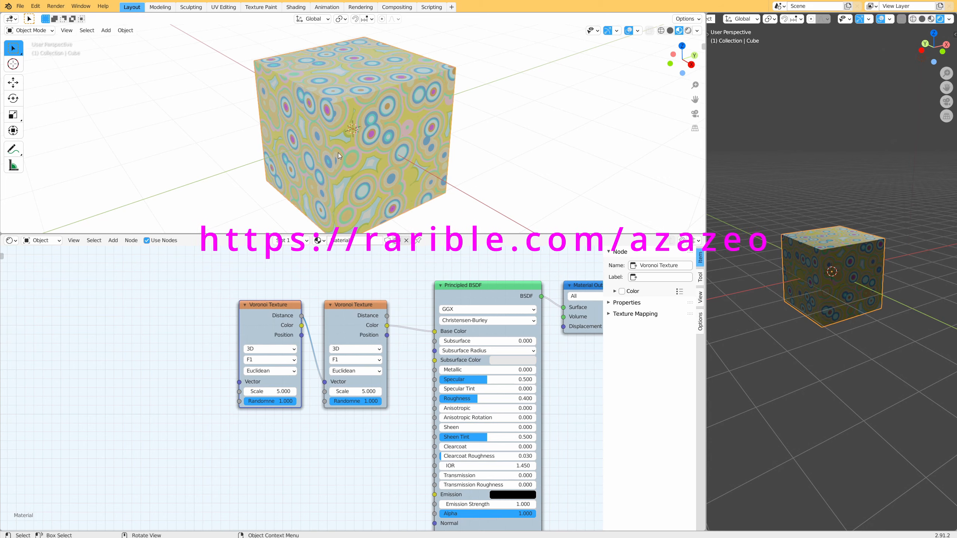
middle_drag(413, 155, 398, 131)
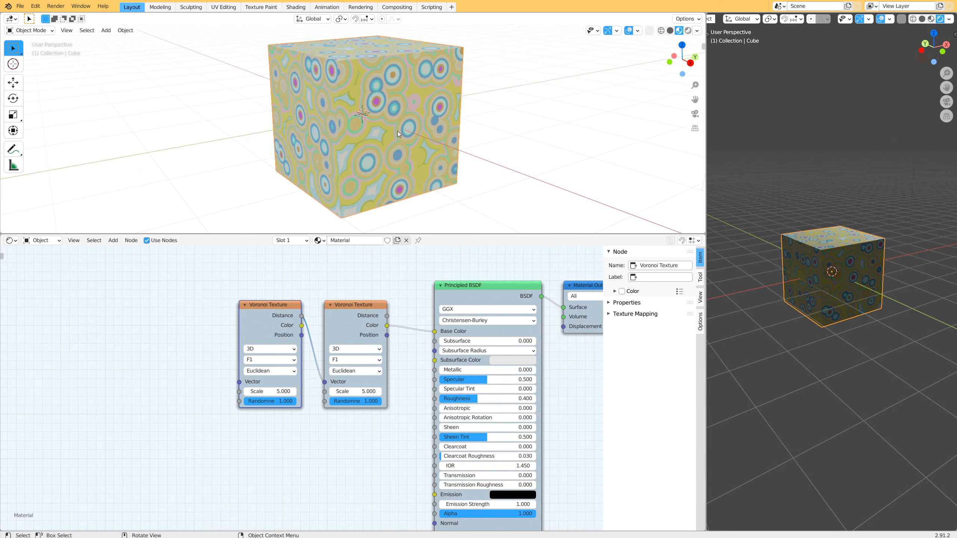
Step: Move the first Voronoi Texture node slightly away from the second and set its Scale to 8.400
scroll(481, 406, up, 2)
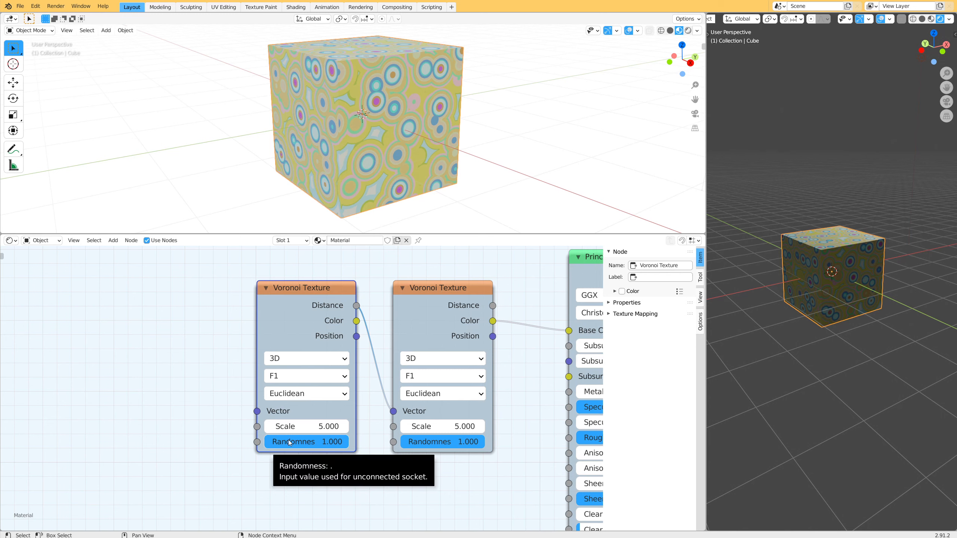
mouse_move(284, 313)
mouse_down()
mouse_move(255, 325)
mouse_move(276, 313)
mouse_up()
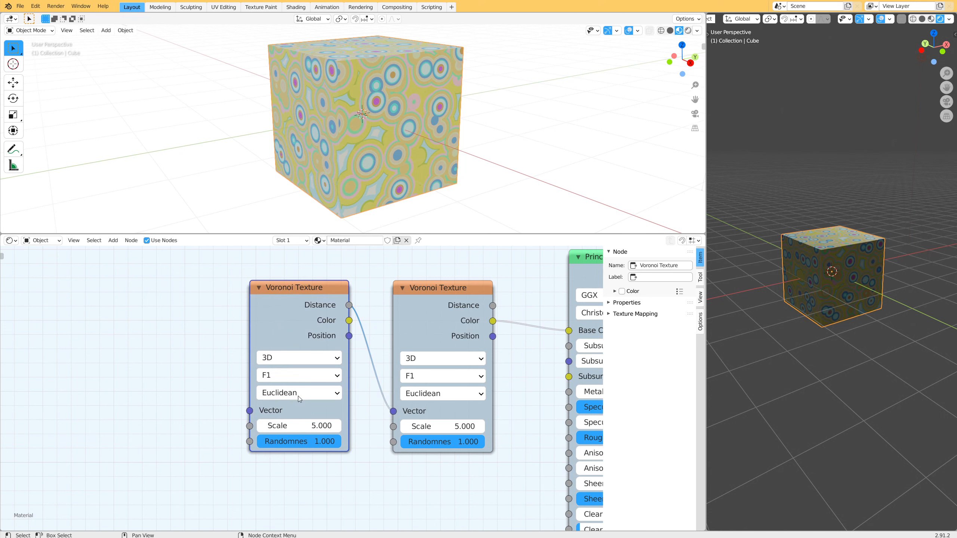
middle_drag(367, 172, 391, 159)
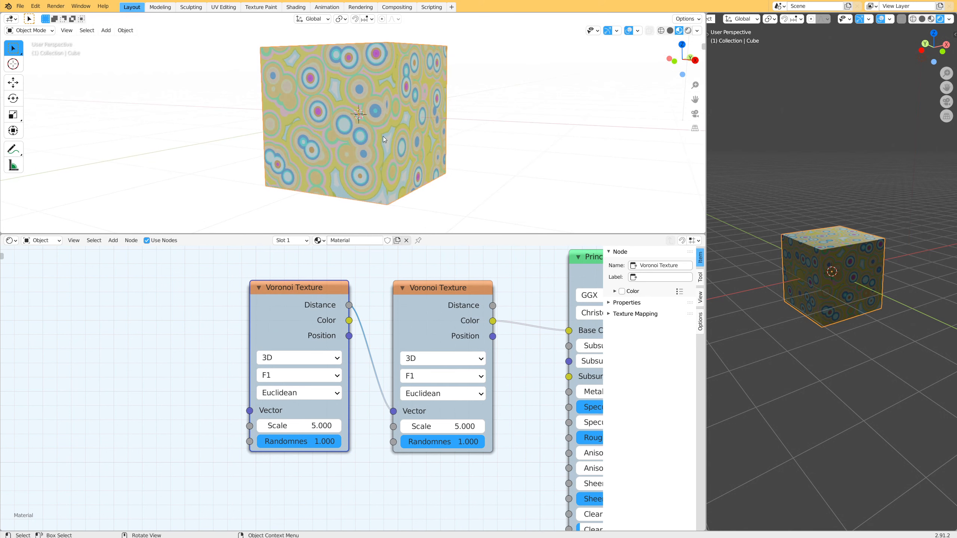
drag(278, 426, 303, 444)
Step: Shift the second Voronoi Texture node slightly and set its Scale to 3.100
mouse_move(395, 328)
mouse_down()
mouse_move(389, 305)
mouse_move(393, 333)
mouse_up()
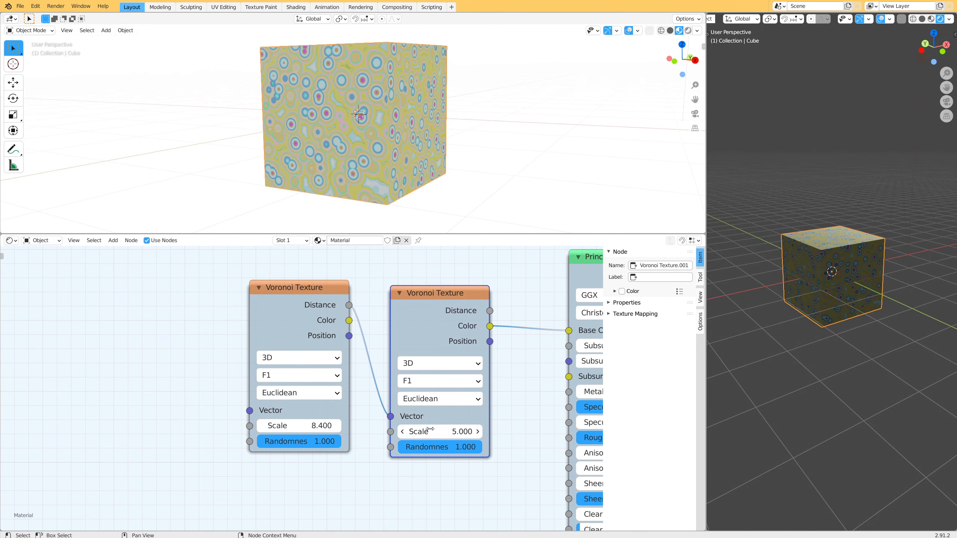
mouse_move(416, 433)
mouse_down()
mouse_move(470, 433)
mouse_move(418, 433)
mouse_up()
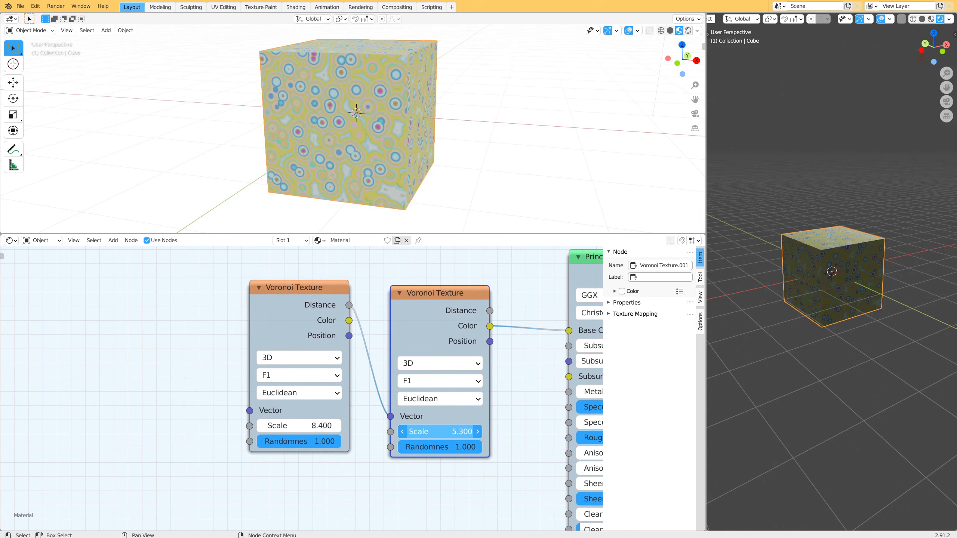
drag(419, 433, 425, 434)
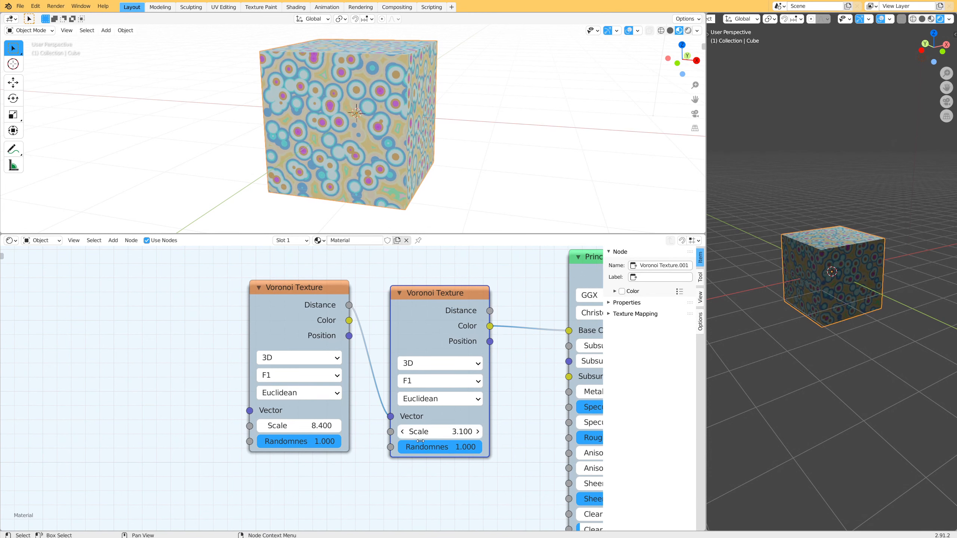
mouse_move(481, 447)
mouse_down()
mouse_move(398, 447)
mouse_move(483, 447)
mouse_up()
Step: Move the first Voronoi Texture node farther from the second, then set its feature output to F2 and Scale to 9.100
drag(291, 299, 269, 299)
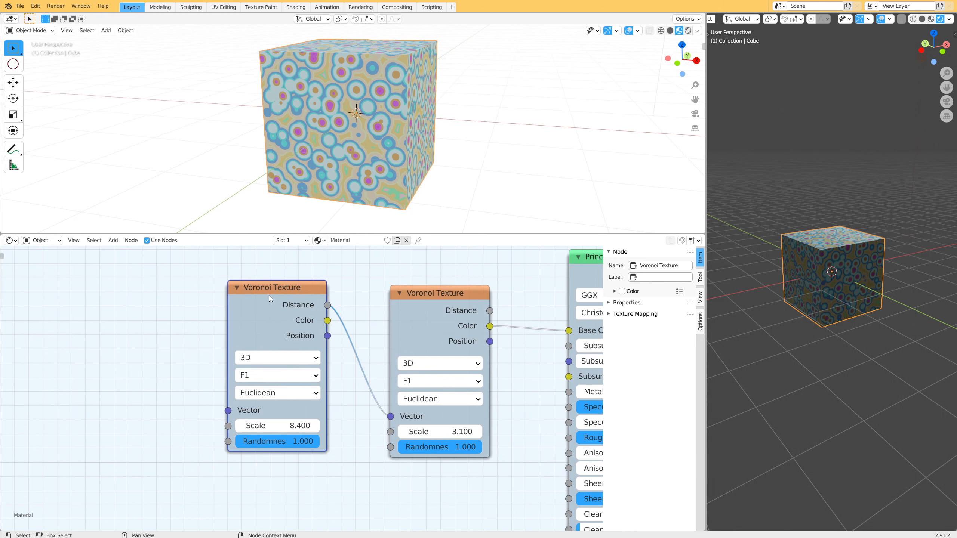
click(257, 377)
click(254, 393)
click(254, 376)
click(256, 376)
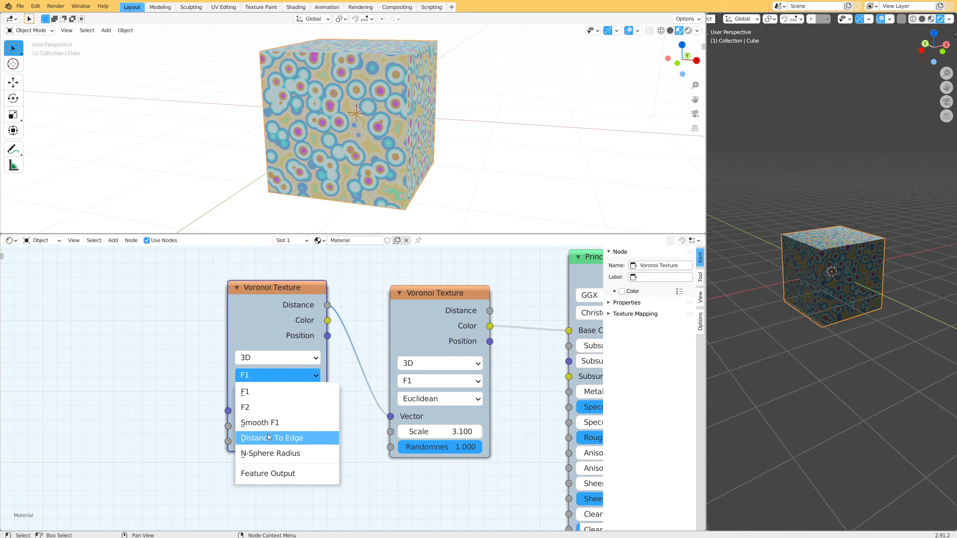
click(251, 394)
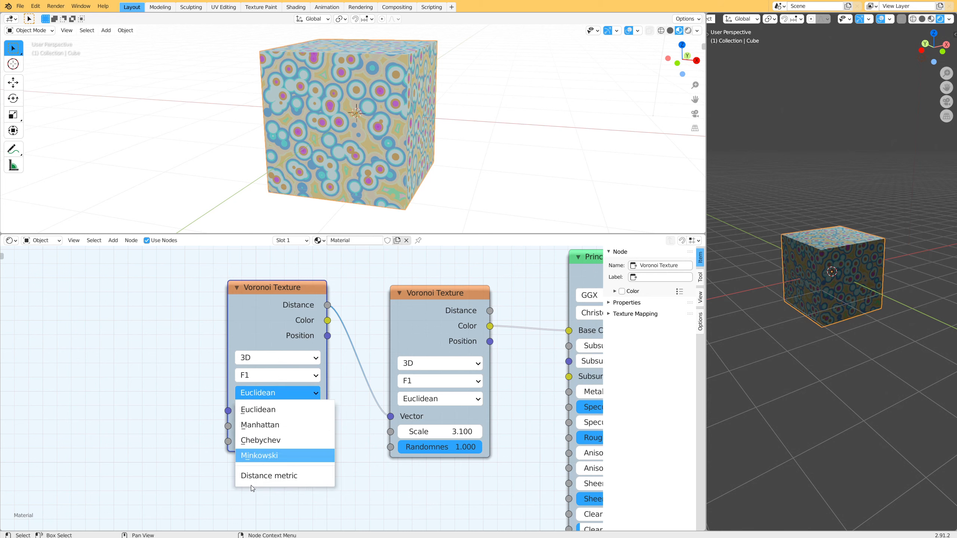
click(250, 376)
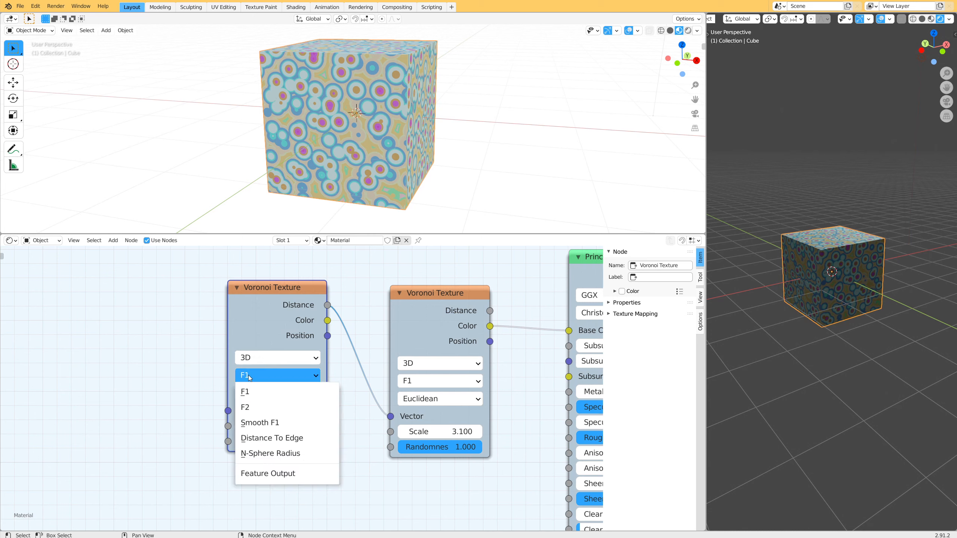
click(256, 376)
click(259, 407)
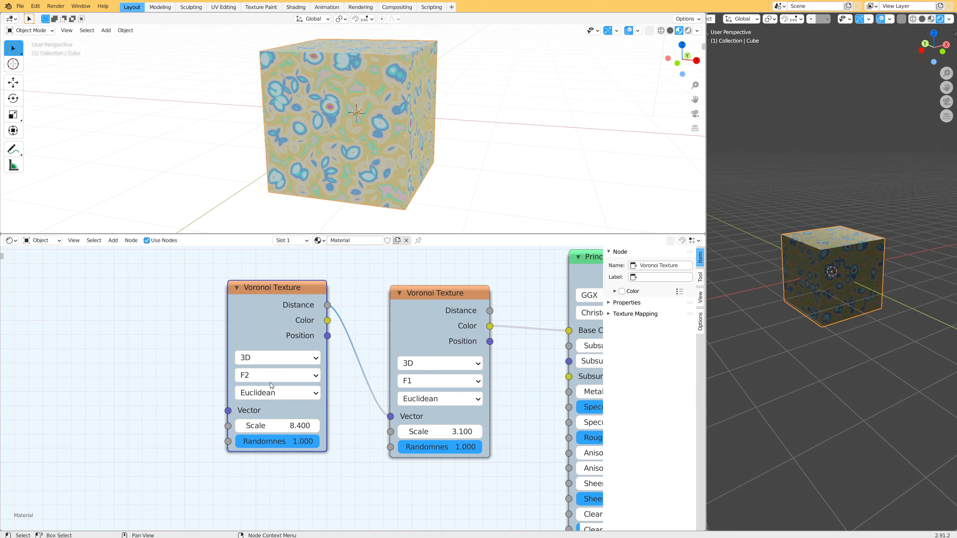
drag(271, 427, 288, 444)
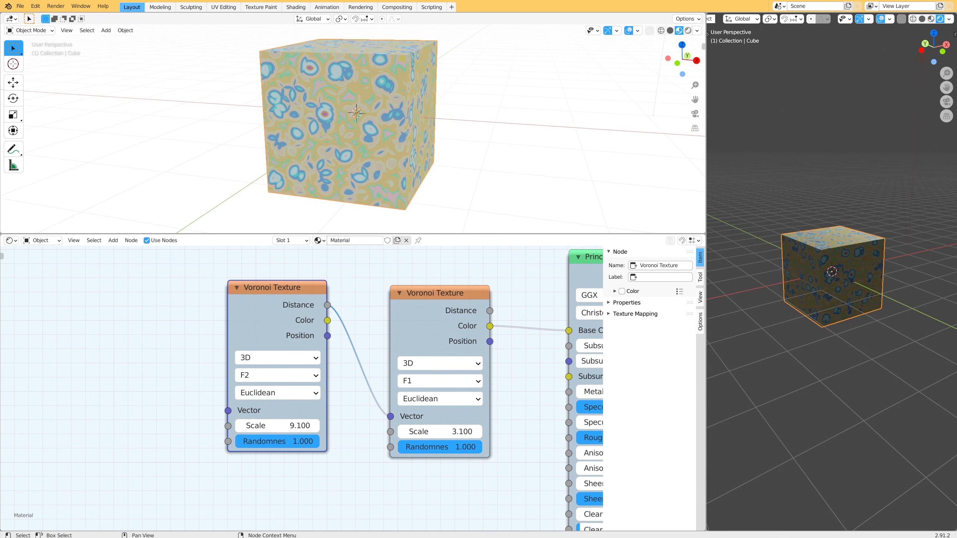
Step: Set the first Voronoi Texture's distance metric to Manhattan and inspect the pattern on the cube up close
click(278, 392)
click(273, 423)
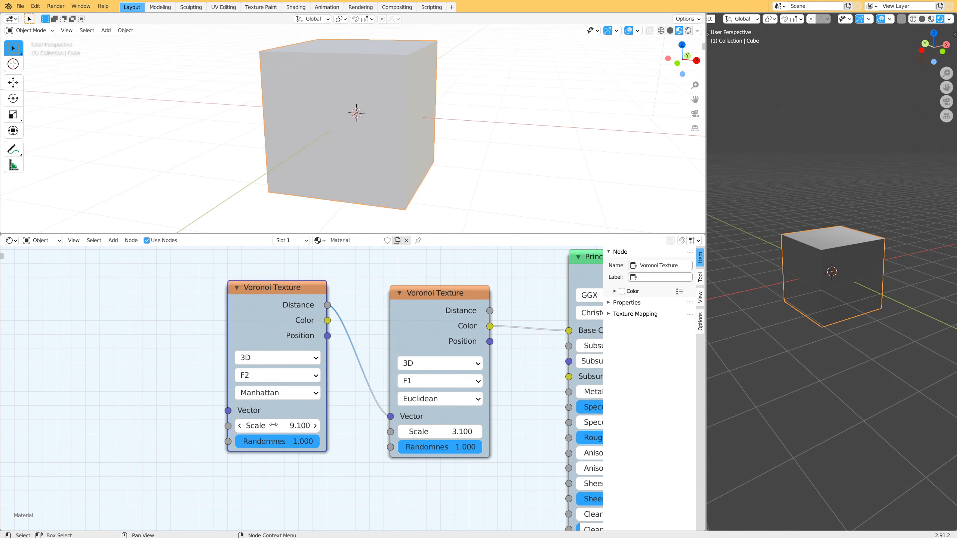
middle_drag(313, 137, 364, 130)
scroll(365, 130, up, 4)
scroll(373, 138, down, 1)
middle_drag(365, 182, 308, 200)
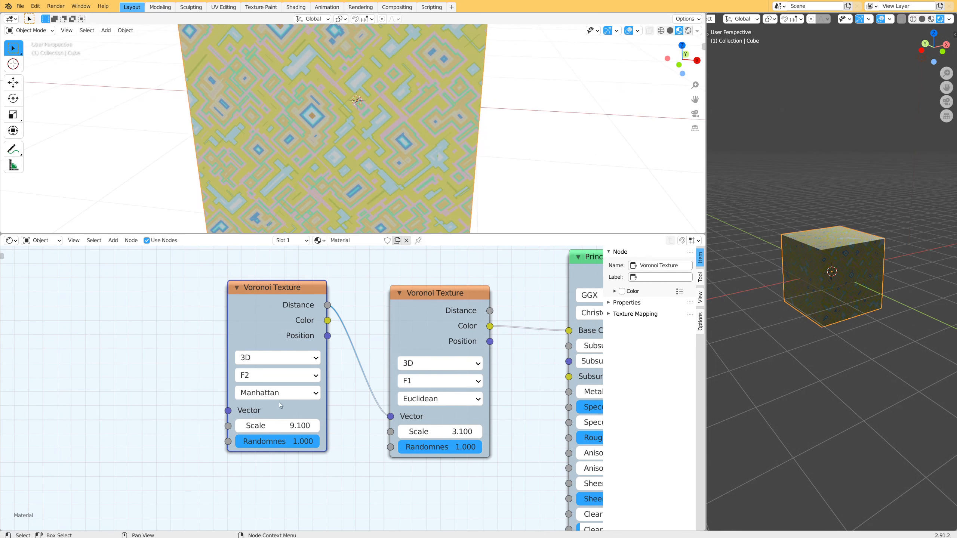
Step: Set the first Voronoi Texture's feature output back to F1 and inspect the pattern on the cube
click(281, 394)
click(271, 375)
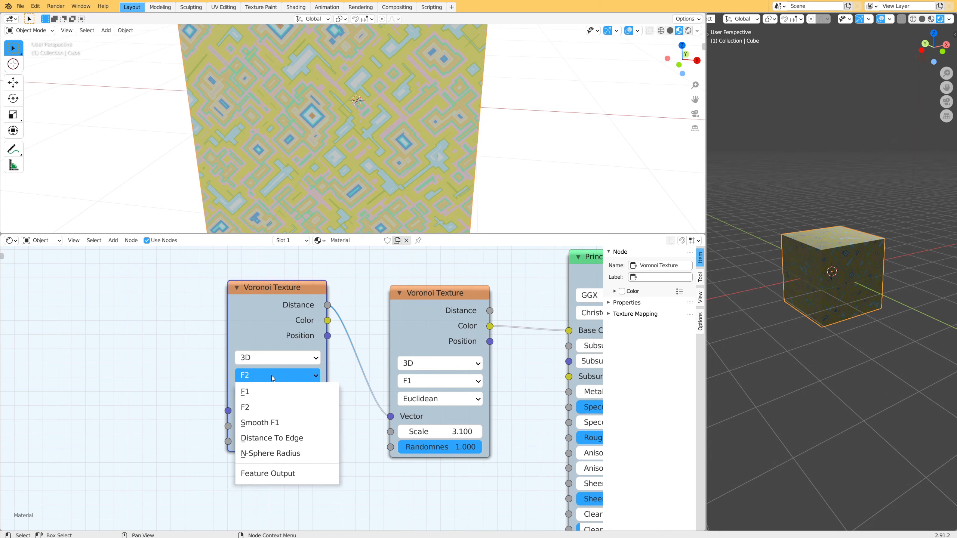
click(264, 391)
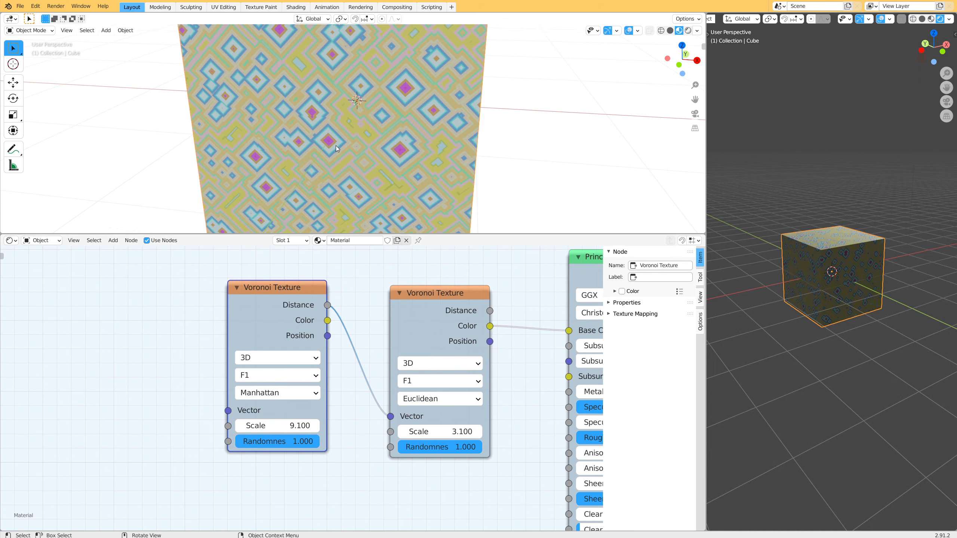
scroll(336, 145, down, 3)
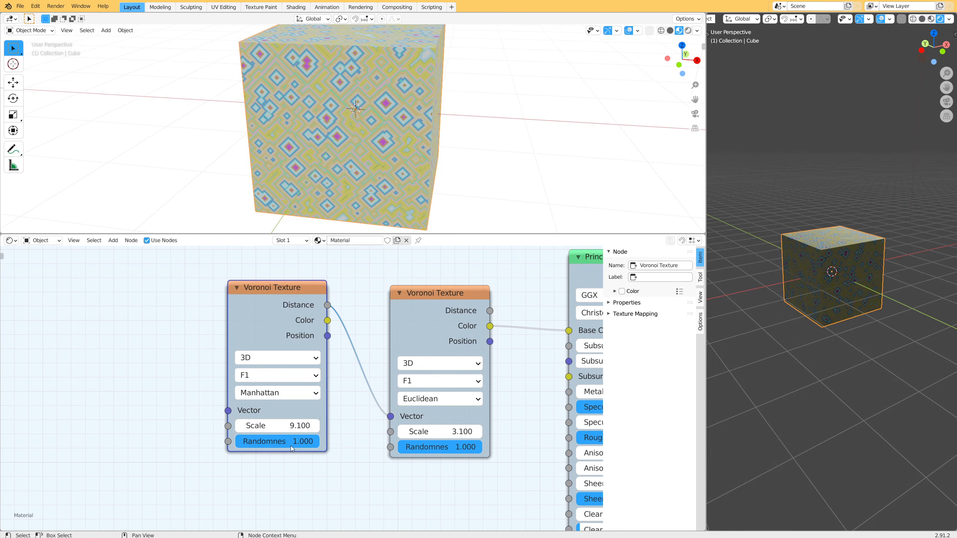
middle_drag(350, 154, 369, 150)
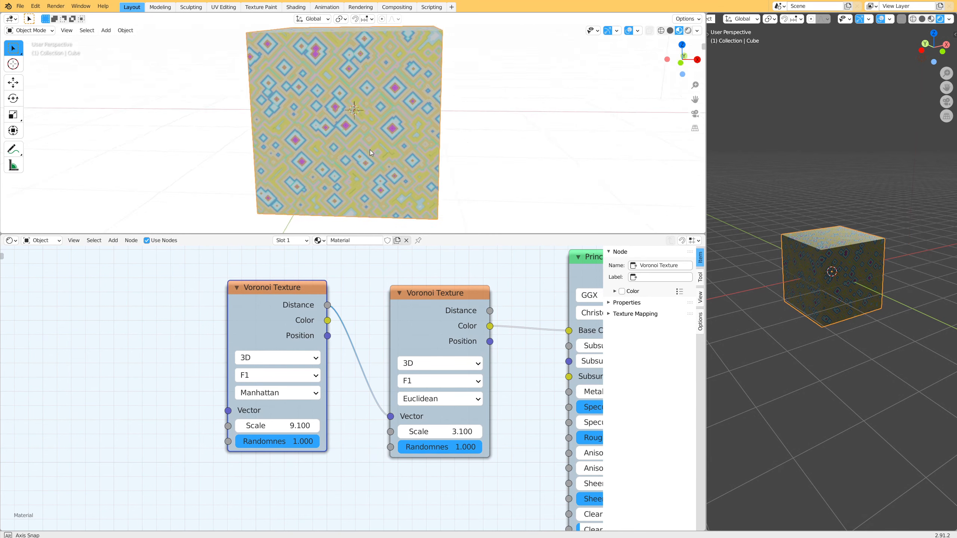
mouse_move(302, 447)
mouse_down()
mouse_move(234, 447)
mouse_move(302, 447)
mouse_up()
Step: Set the first Voronoi Texture's distance metric to Chebychev
click(284, 394)
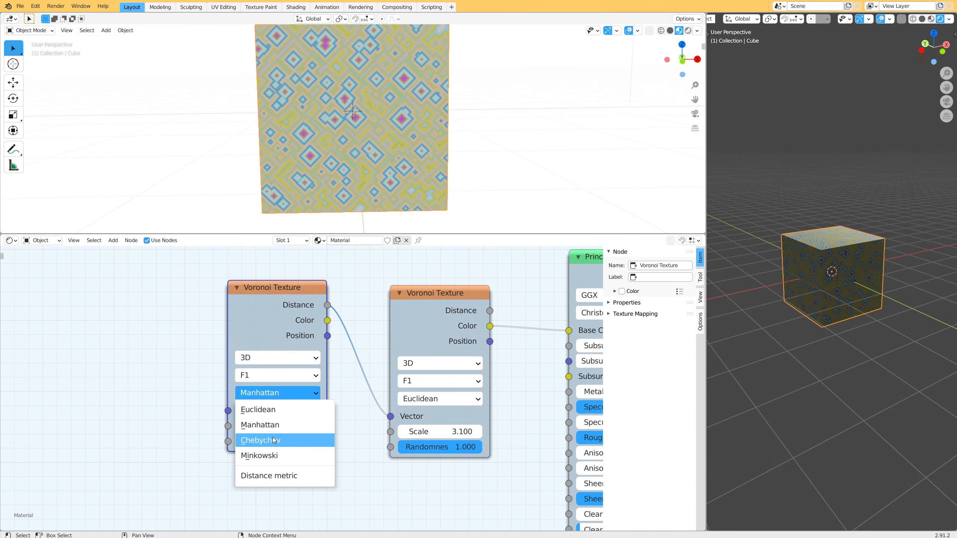
click(274, 439)
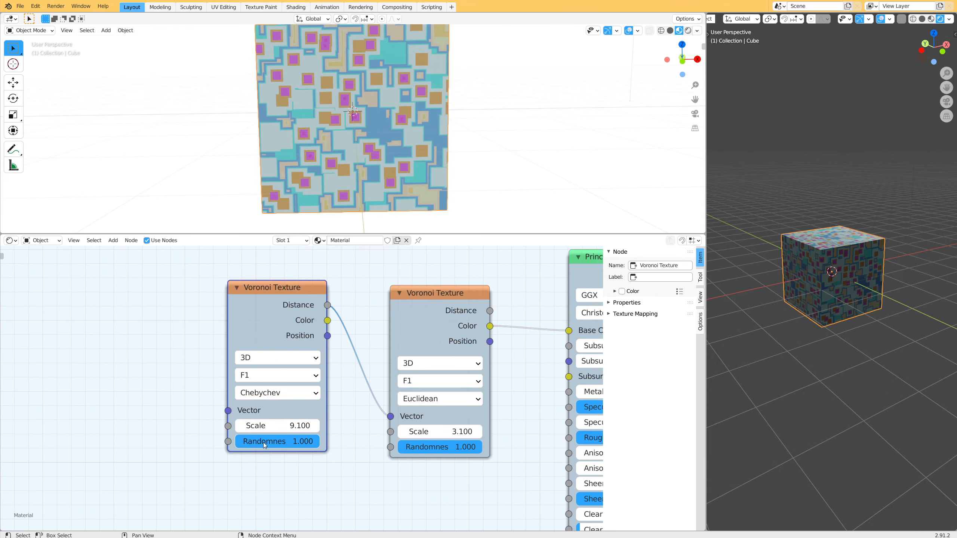
mouse_move(286, 441)
mouse_down()
mouse_move(202, 441)
mouse_move(286, 441)
mouse_up()
Step: Set the first Voronoi Texture's distance metric to Minkowski, then try Exponent 24.000 and settle on 2.200
click(285, 395)
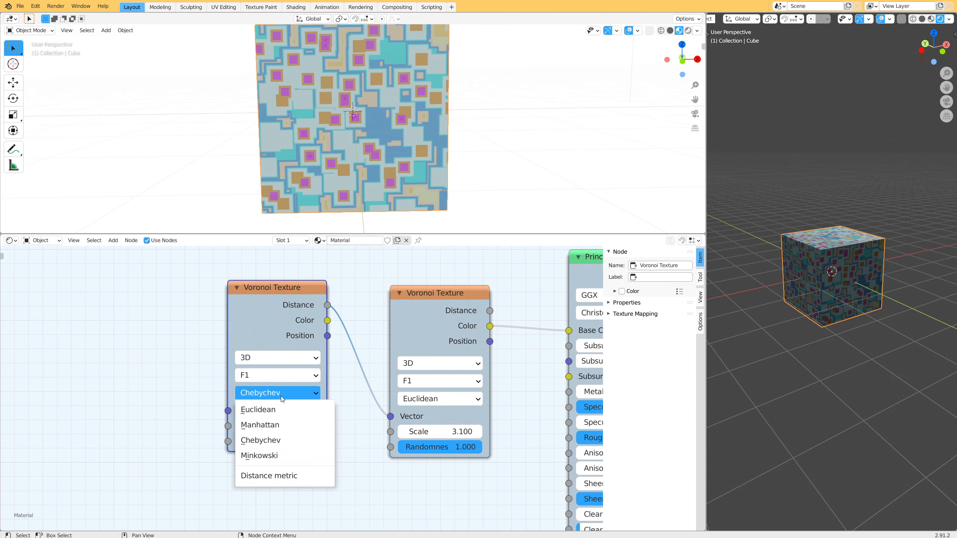
click(278, 456)
drag(292, 425, 301, 425)
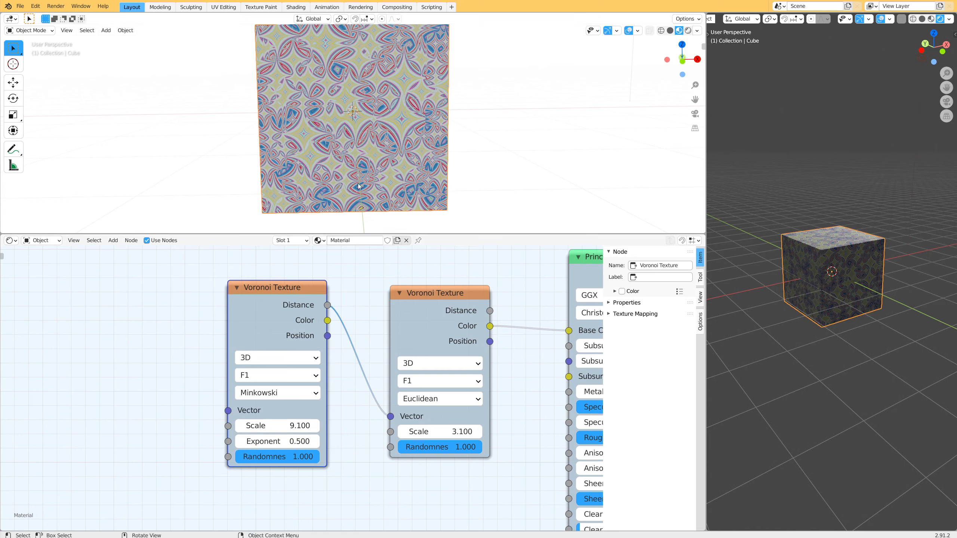
mouse_move(368, 166)
middle_down()
mouse_move(336, 209)
mouse_move(352, 226)
mouse_move(373, 183)
middle_up()
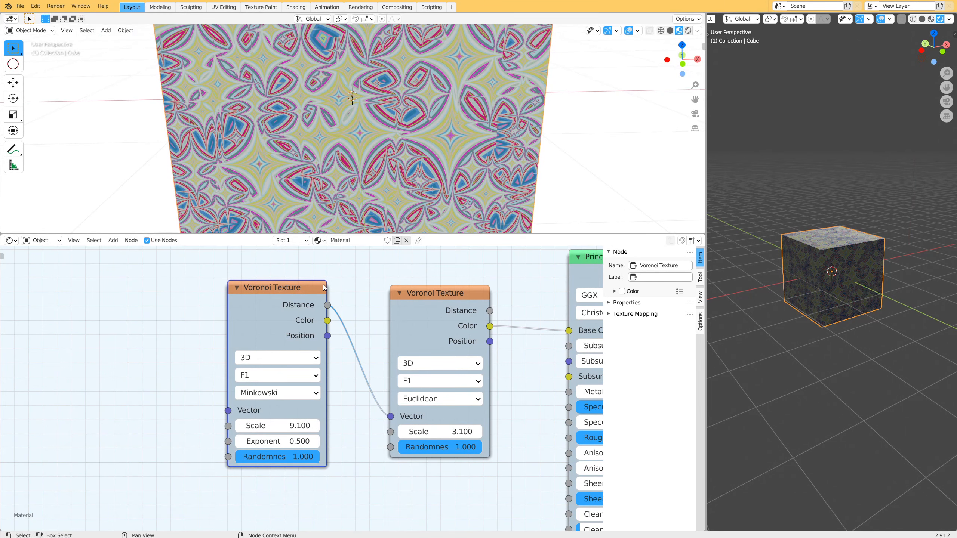
drag(260, 442, 332, 442)
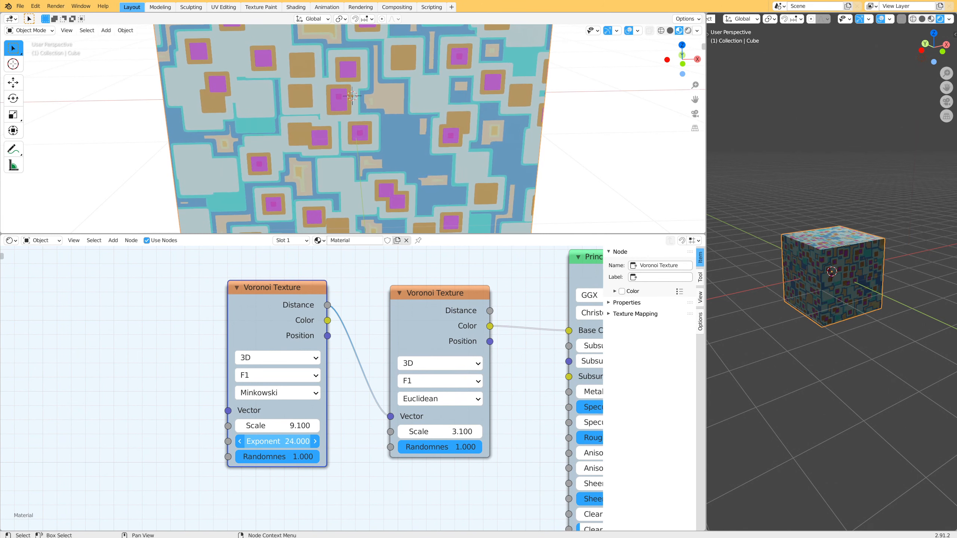
drag(317, 442, 287, 442)
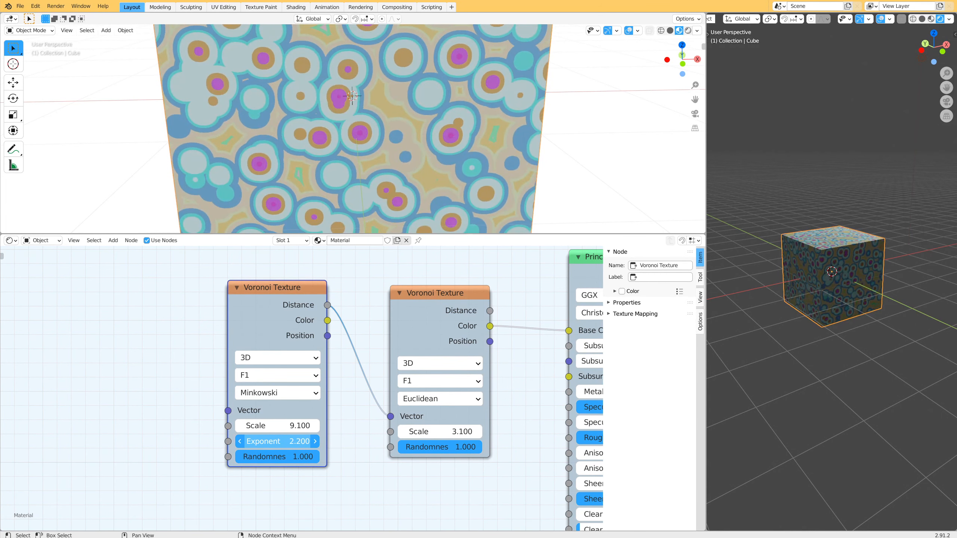
Step: Set the first Voronoi Texture to Smooth F1, with Exponent 1.000 and Randomness 0.833
click(250, 376)
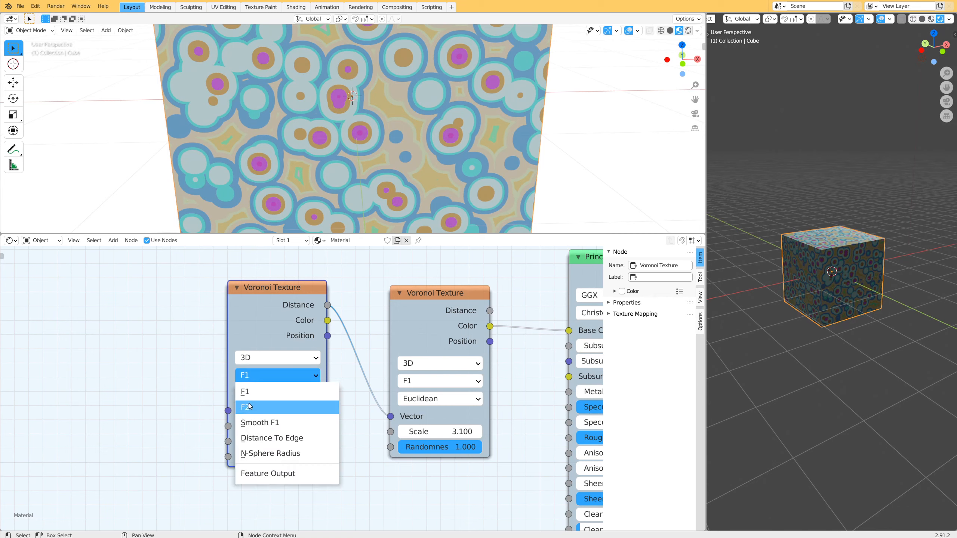
click(262, 423)
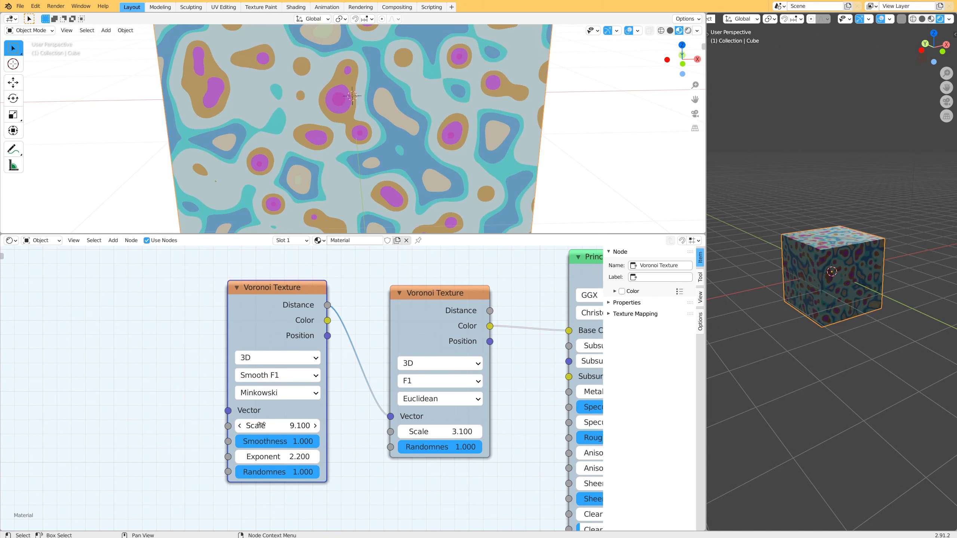
drag(288, 474, 302, 449)
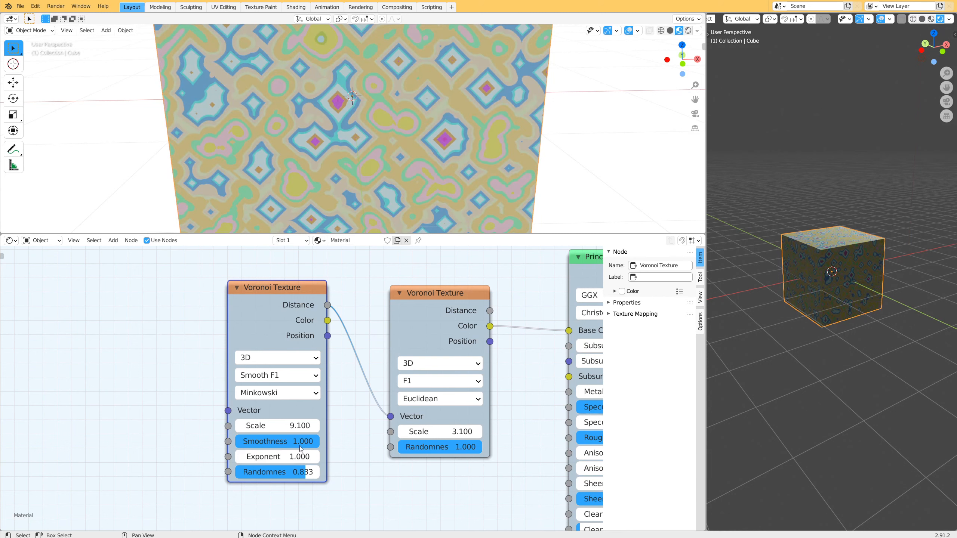
Step: Set the first Voronoi Texture's distance metric to Chebychev, with Smoothness 0.193 and Randomness 0.000
click(289, 395)
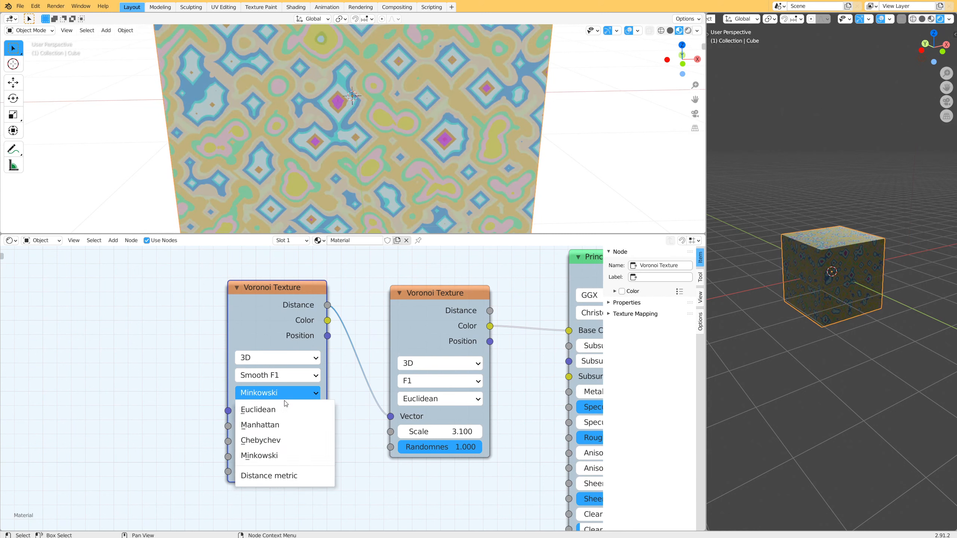
click(275, 438)
drag(296, 457, 205, 441)
key(ctrl+c)
key(BackSpace)
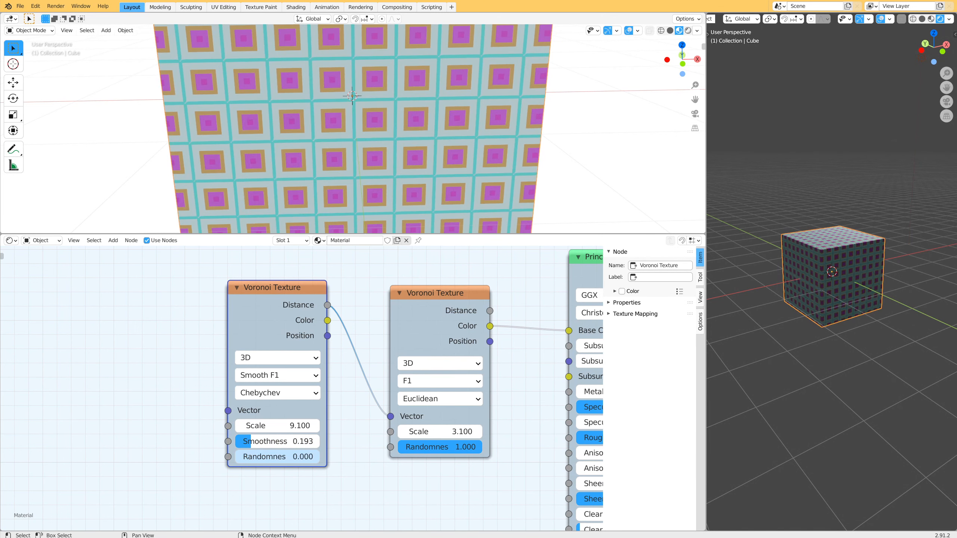
Step: Set the first Voronoi Texture's Smoothness to 0.173 and Randomness to 1.000, and inspect another side of the cube
key(ctrl+v)
drag(271, 441, 332, 457)
middle_drag(380, 200, 301, 204)
middle_drag(391, 163, 337, 145)
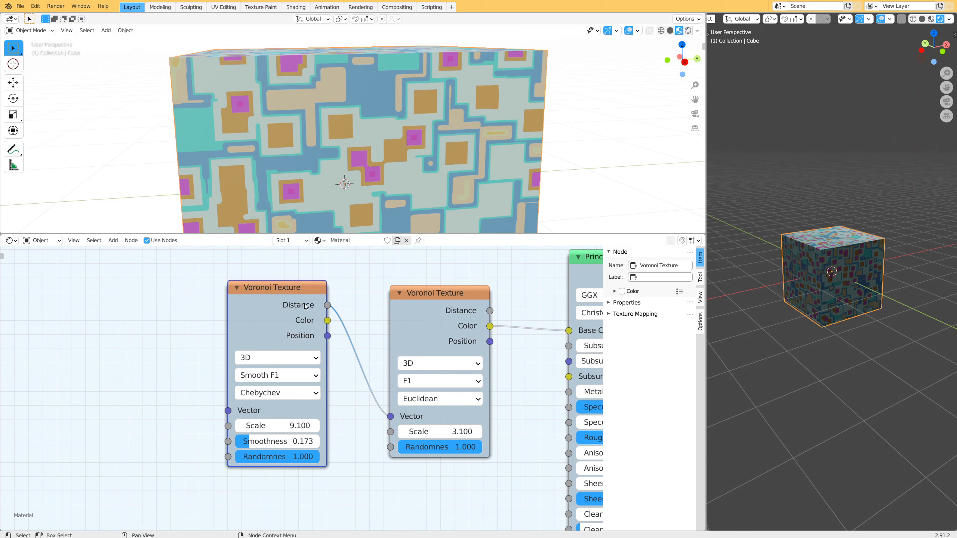
Step: Try the Smooth F1 feature output on the second Voronoi Texture, inspect the cube, and return it to F1
click(429, 384)
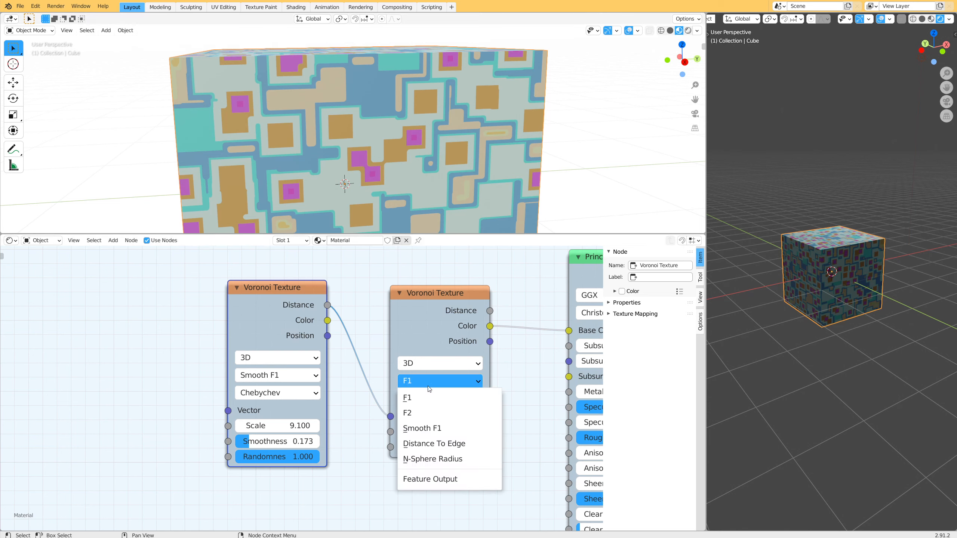
click(423, 397)
click(426, 378)
click(427, 429)
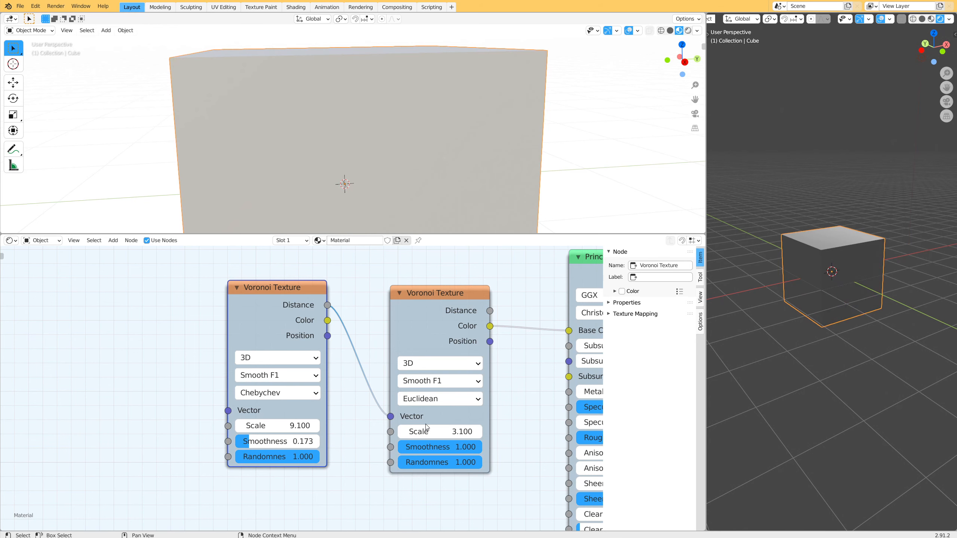
middle_drag(377, 204, 468, 60)
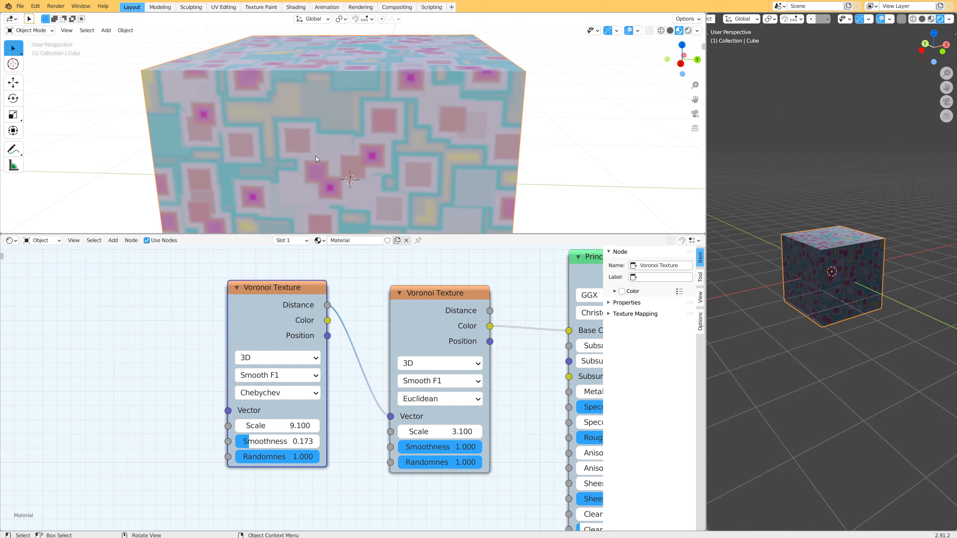
click(431, 396)
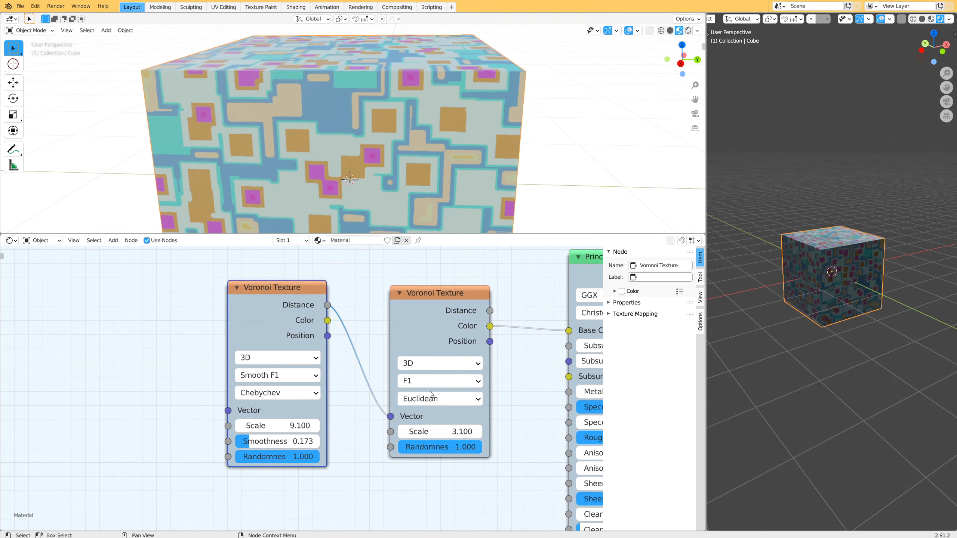
Step: Set the second Voronoi Texture's feature output to F2 and inspect the pattern on several sides of the cube
click(426, 381)
click(422, 429)
click(432, 381)
click(429, 412)
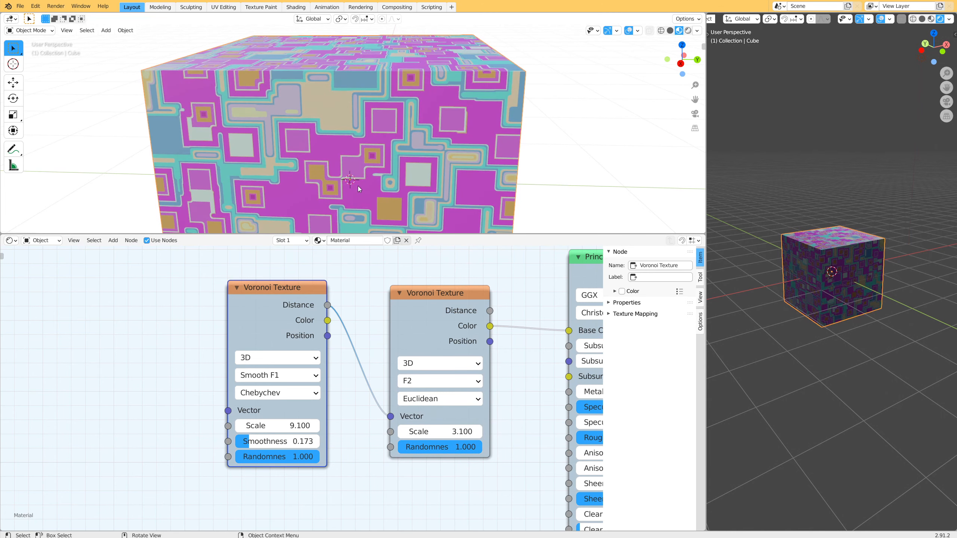
middle_drag(381, 177, 428, 134)
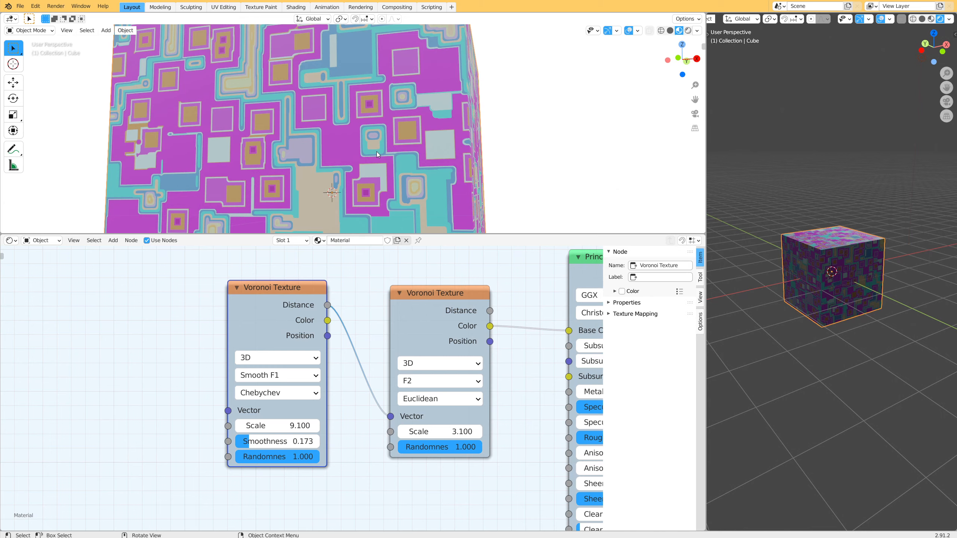
middle_drag(347, 140, 436, 175)
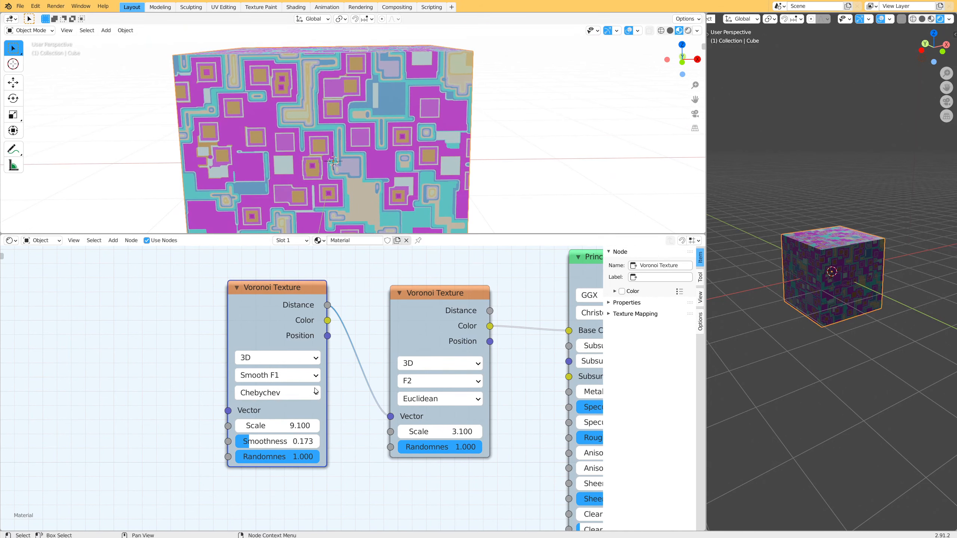
Step: Spread the two Voronoi Texture nodes apart to make room above the second one
drag(256, 288, 136, 284)
drag(470, 294, 401, 375)
scroll(405, 304, down, 4)
middle_drag(406, 313, 401, 365)
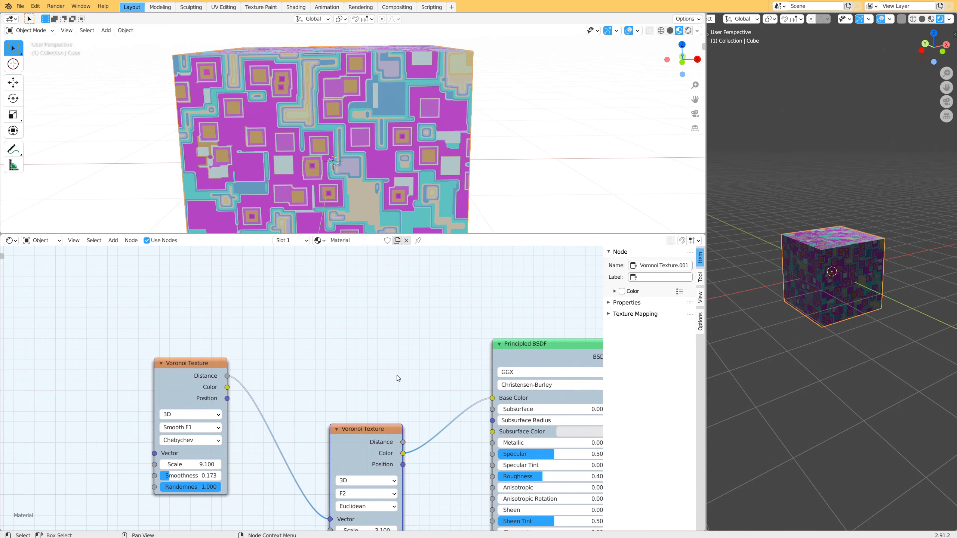
drag(352, 431, 348, 452)
drag(187, 358, 168, 352)
Step: Add a Musgrave Texture and connect its Height to the second Voronoi Texture's Vector in place of the first Voronoi Texture
key(shift+a)
mouse_move(246, 369)
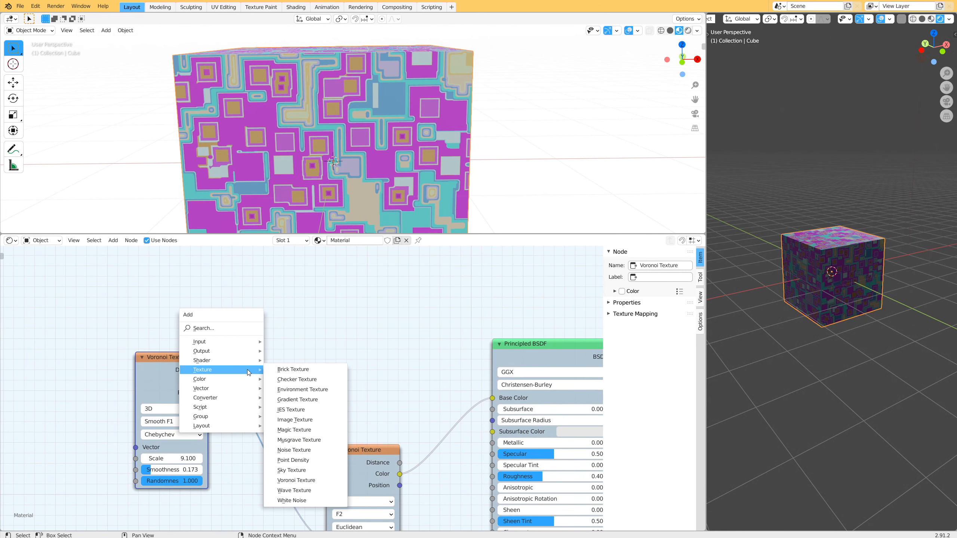
click(303, 441)
click(259, 341)
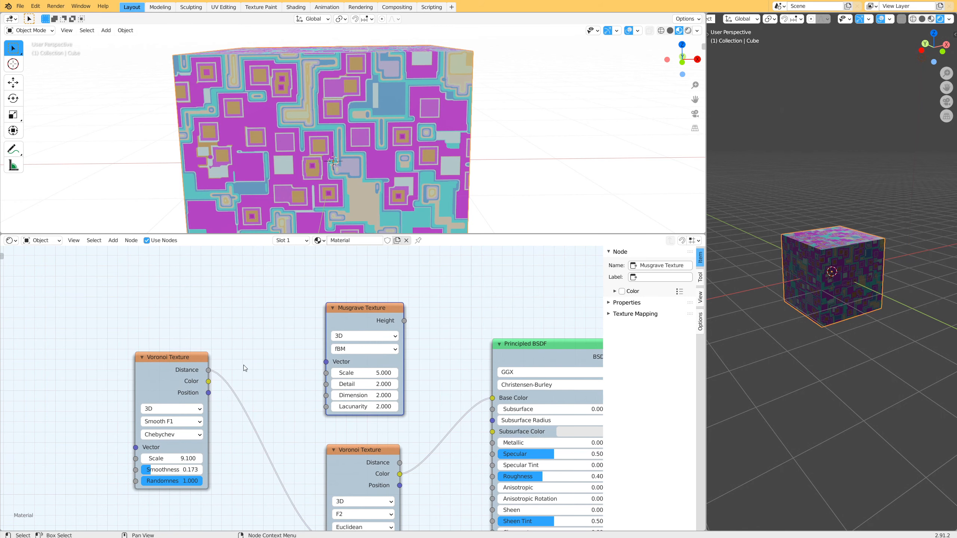
middle_drag(270, 428, 303, 373)
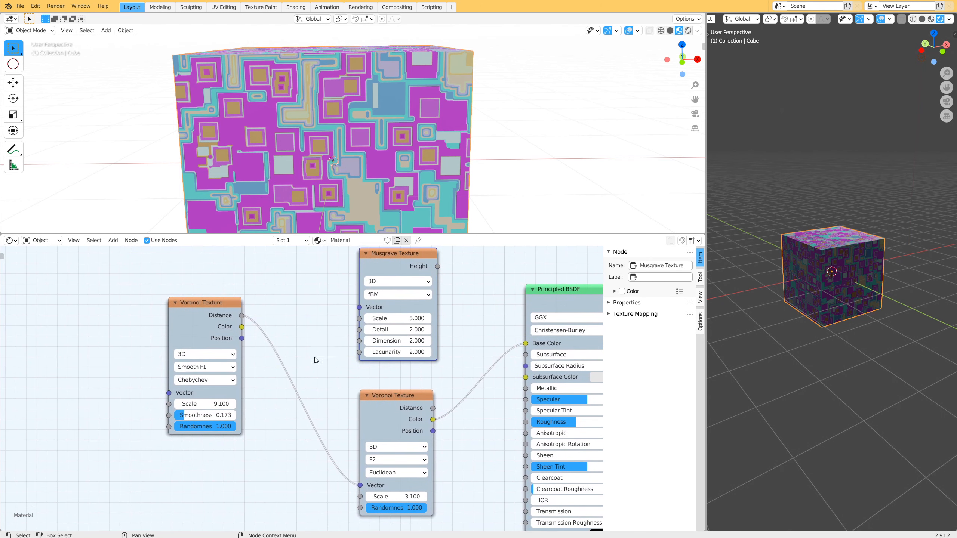
drag(399, 261, 360, 487)
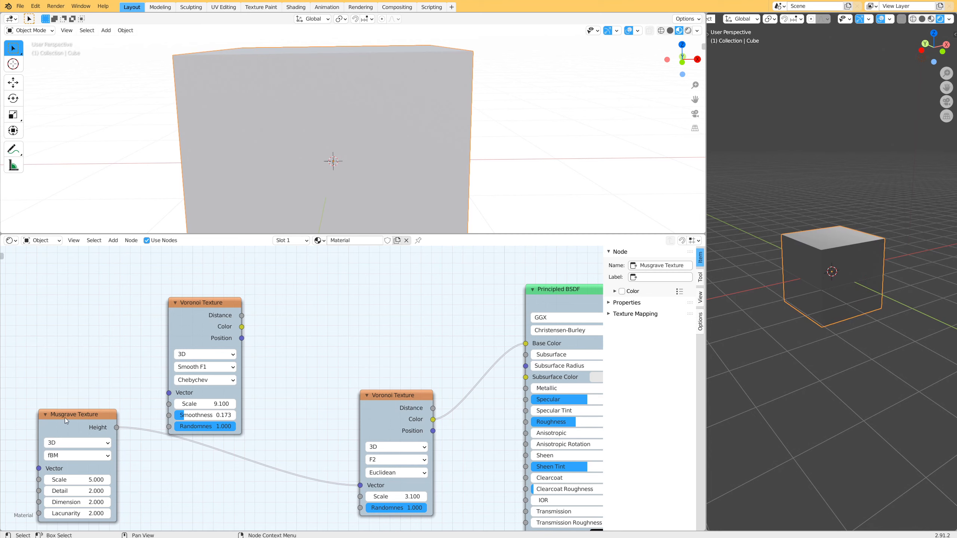
Step: Set the second Voronoi Texture's feature output to F1 and view the whole cube
middle_drag(294, 159, 317, 140)
click(394, 459)
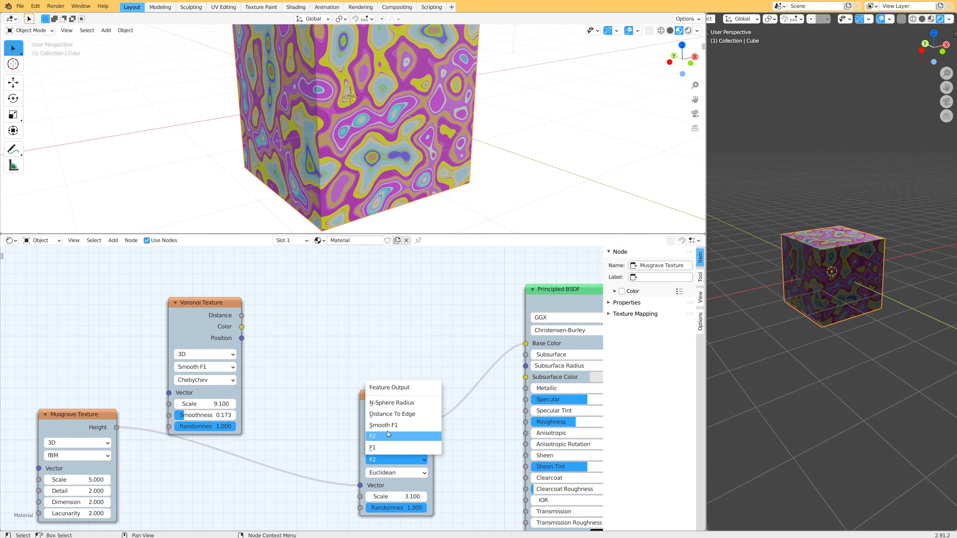
click(376, 443)
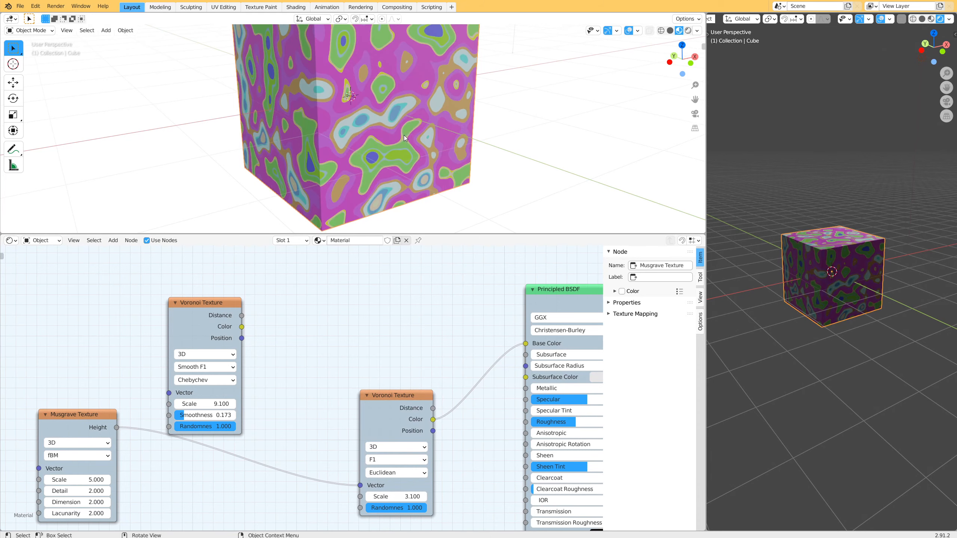
scroll(399, 134, down, 2)
Step: Set the Musgrave Texture's Scale to 9.200, Detail to 15.500 and Dimension to 22.700
drag(79, 480, 109, 491)
drag(77, 502, 110, 502)
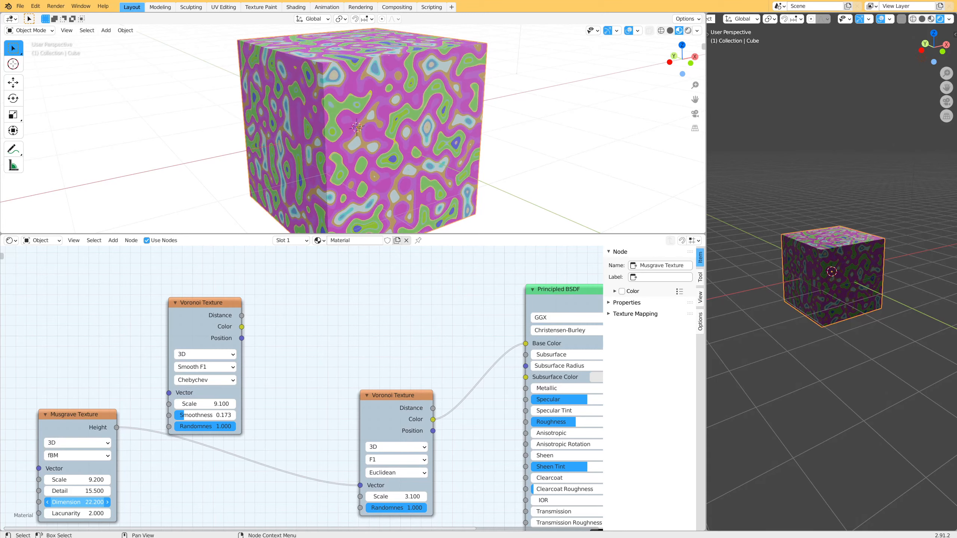
click(80, 456)
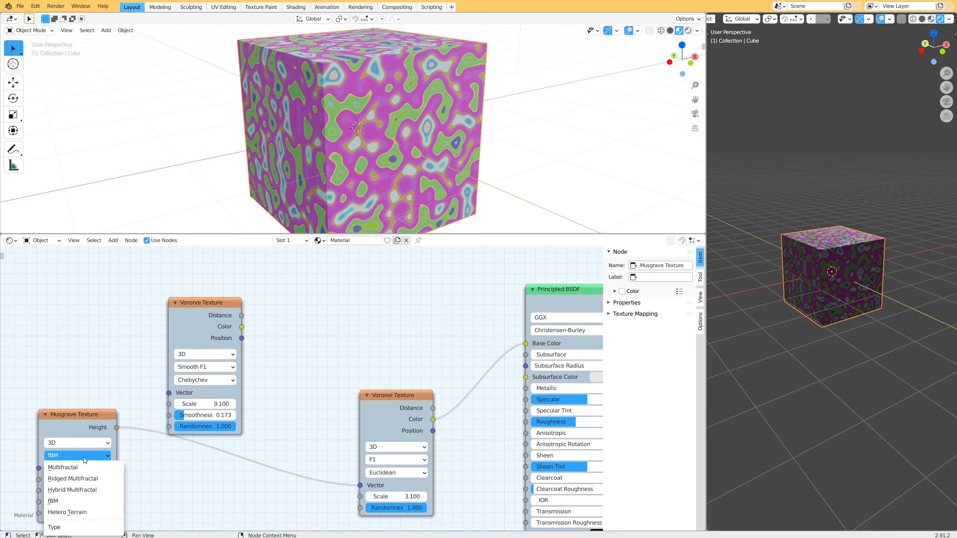
Step: Connect the Musgrave Texture's Height to the Base Color and the first Voronoi Texture's Distance to the Musgrave Scale
drag(80, 419, 511, 343)
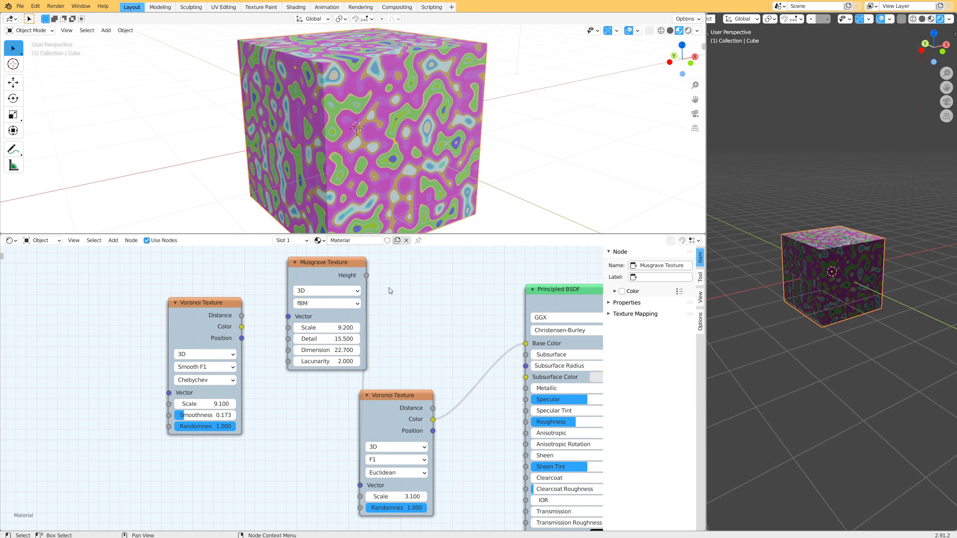
drag(368, 275, 501, 336)
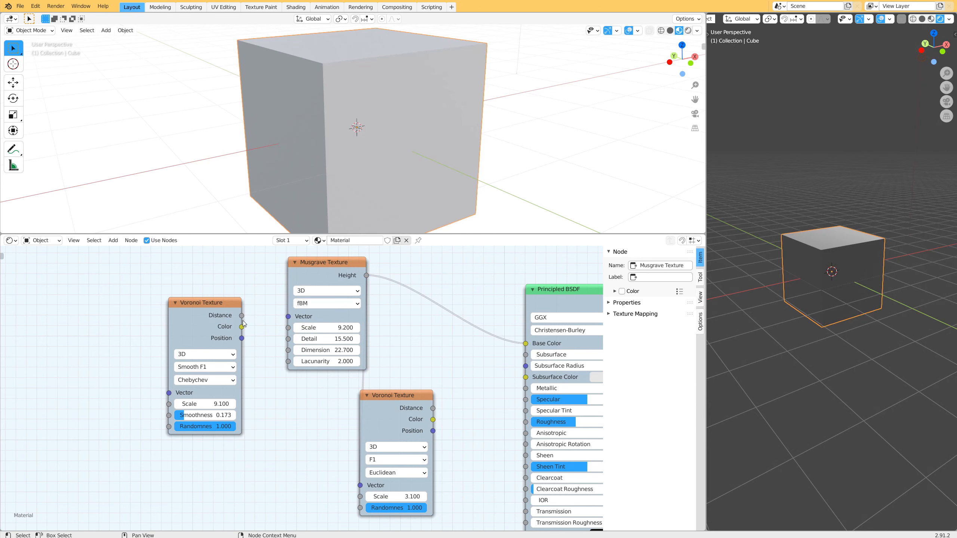
drag(242, 333, 206, 332)
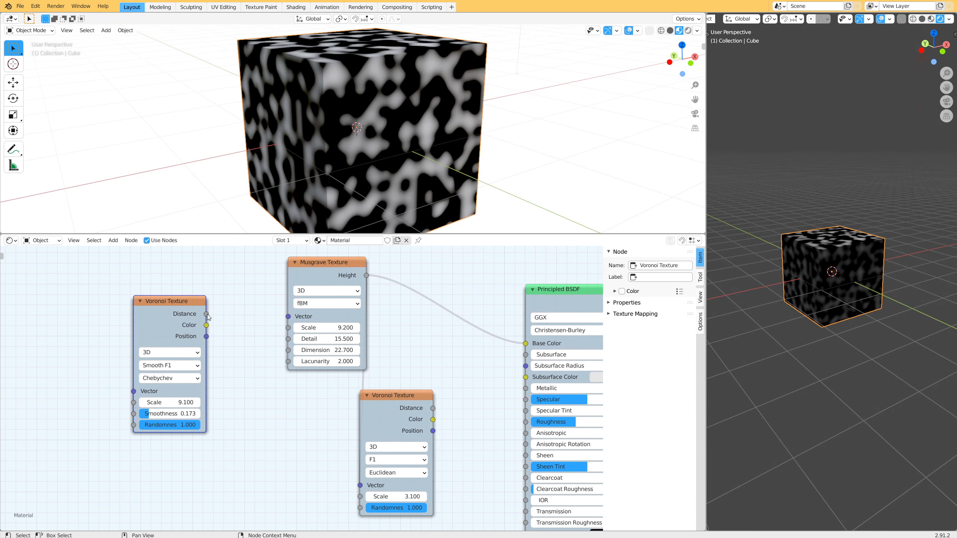
drag(206, 314, 230, 317)
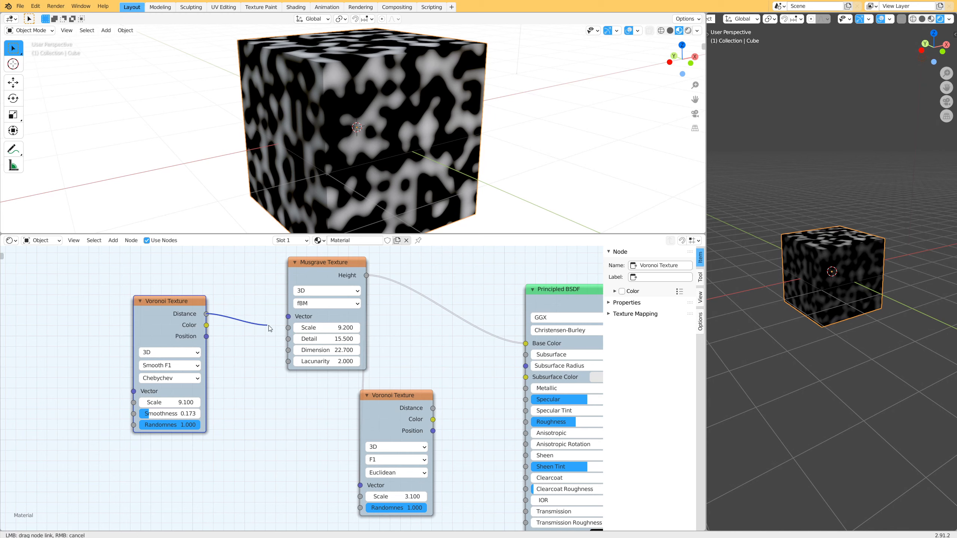
drag(296, 329, 289, 328)
drag(297, 279, 293, 294)
Step: Set the first Voronoi Texture's distance metric to Minkowski and its Smoothness to 0.453
click(173, 378)
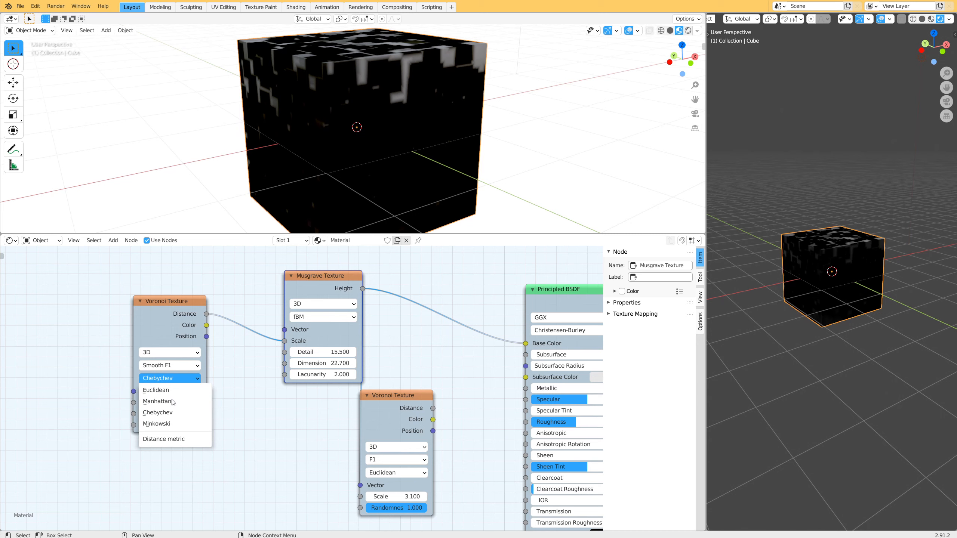
click(176, 423)
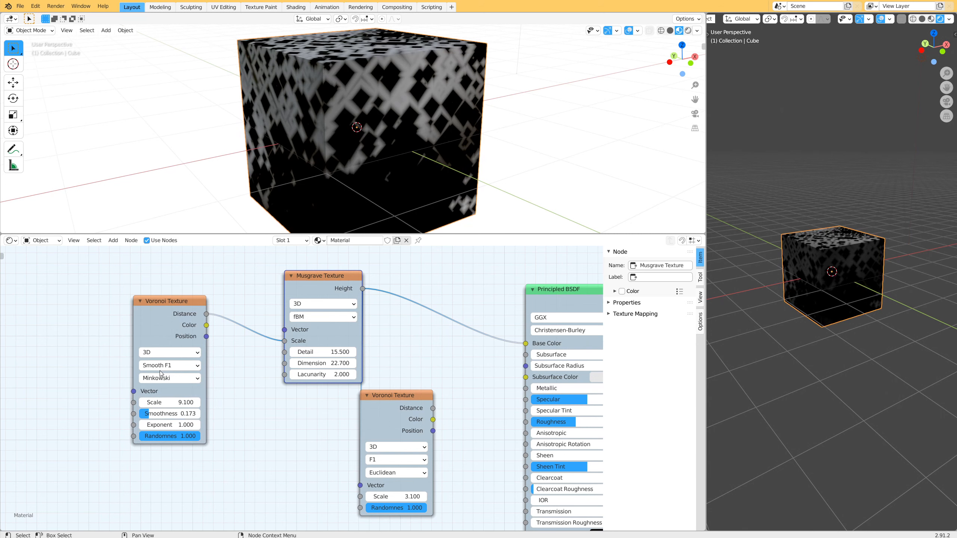
drag(151, 416, 151, 415)
click(152, 427)
mouse_move(152, 417)
mouse_down()
mouse_move(181, 417)
mouse_move(173, 417)
mouse_up()
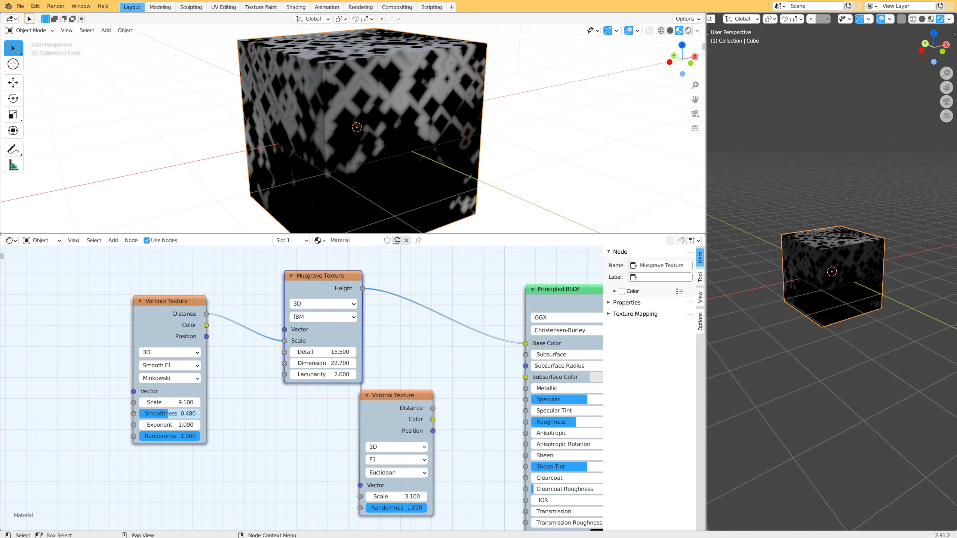
Step: Lower the Musgrave Texture's Dimension to 0.010
mouse_move(309, 368)
mouse_down()
mouse_move(289, 364)
mouse_move(339, 363)
mouse_up()
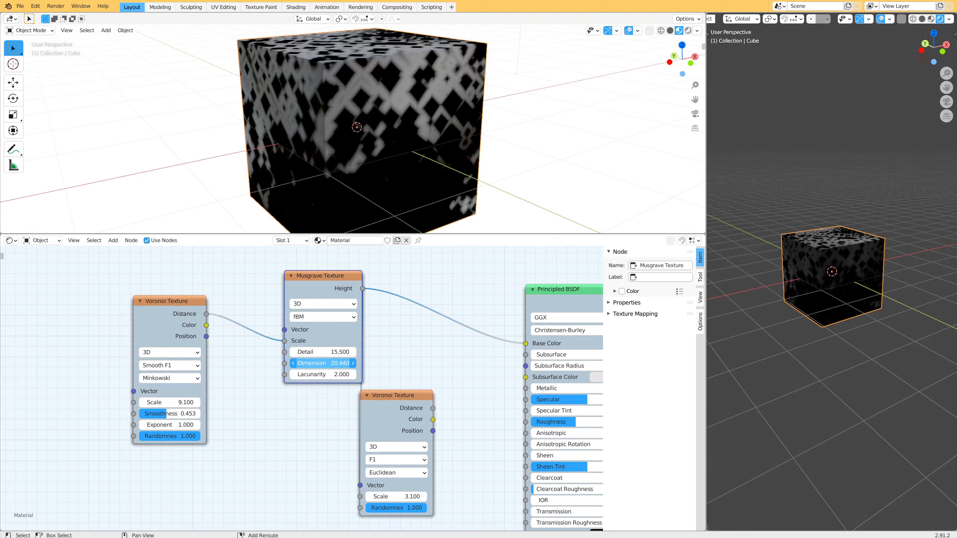
click(328, 365)
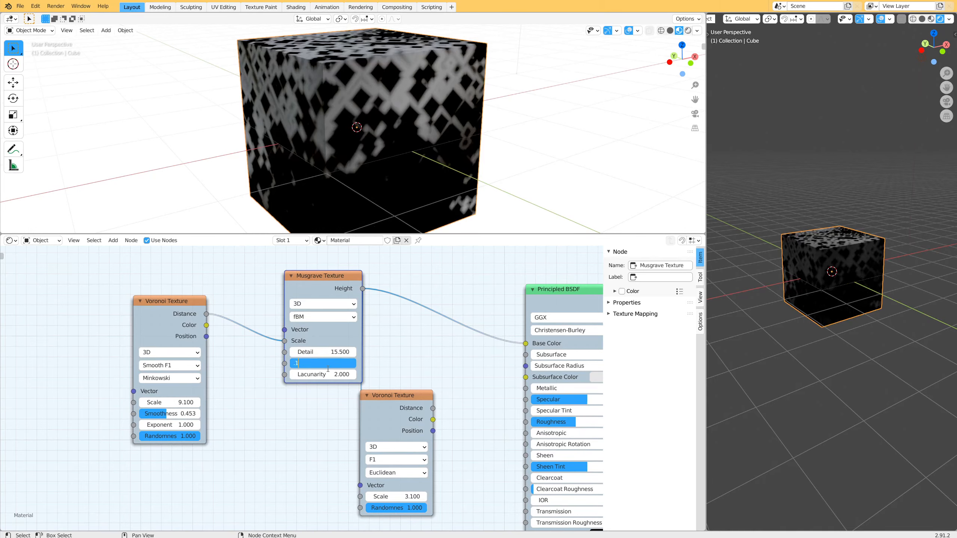
text(.1)
key(Return)
drag(337, 369, 336, 366)
shift+drag(336, 361, 306, 361)
Step: Inspect the pattern up close, and set the first Voronoi Texture's Smoothness to 0.767 and Randomness to 0.633
middle_drag(396, 125, 369, 149)
scroll(369, 149, up, 4)
scroll(369, 149, up, 1)
shift+middle_drag(415, 49, 329, 149)
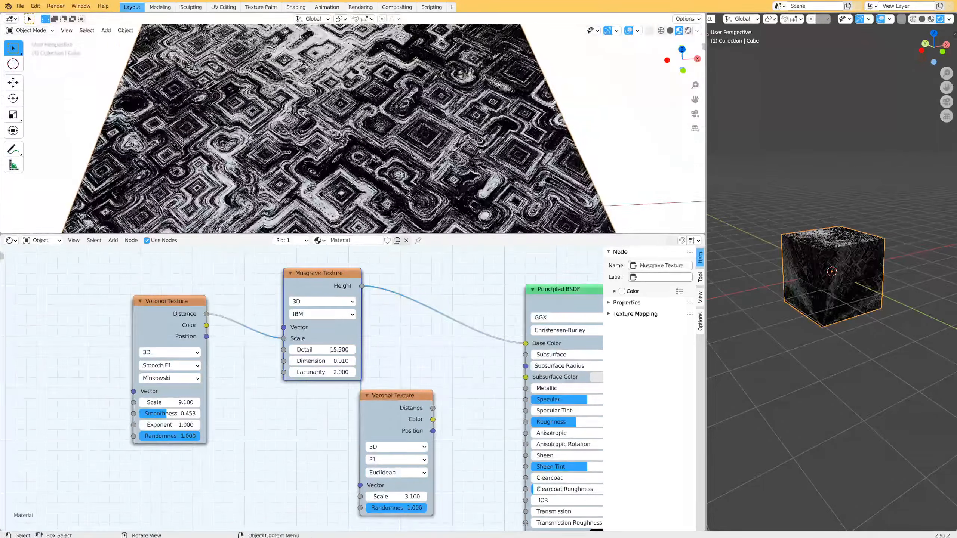
scroll(328, 149, up, 2)
drag(166, 413, 174, 438)
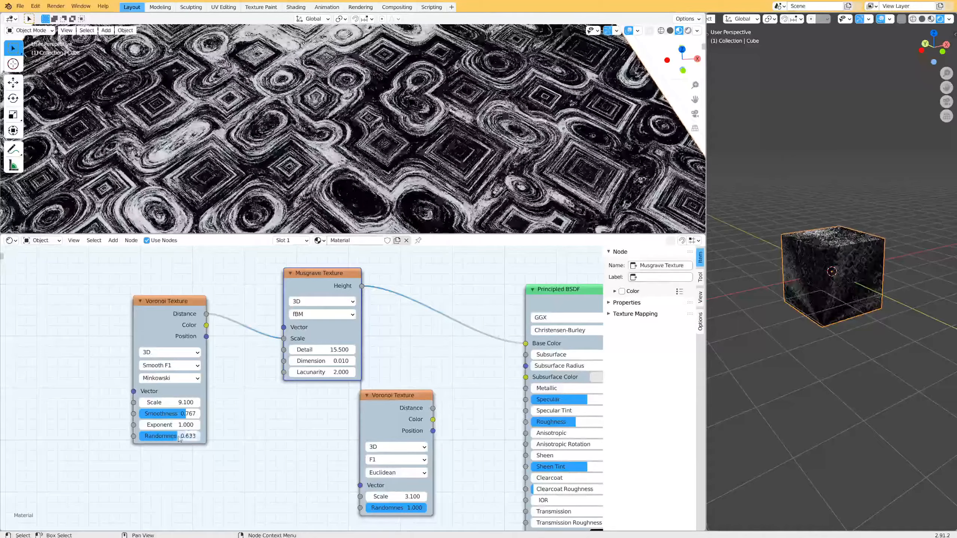
Step: Insert a ColorRamp between the Musgrave Texture and the Base Color, and move its black stop to 0.942
key(shift+a)
mouse_move(393, 343)
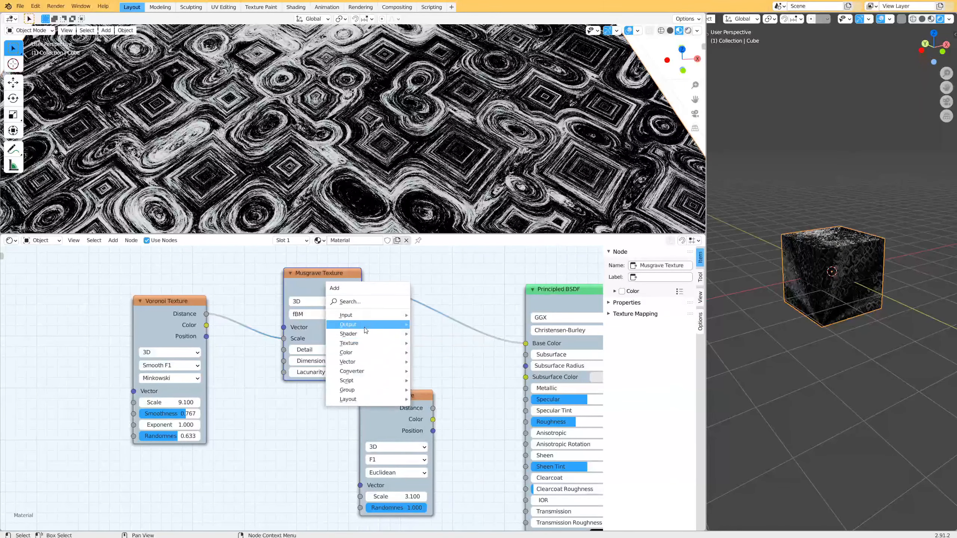
mouse_move(376, 372)
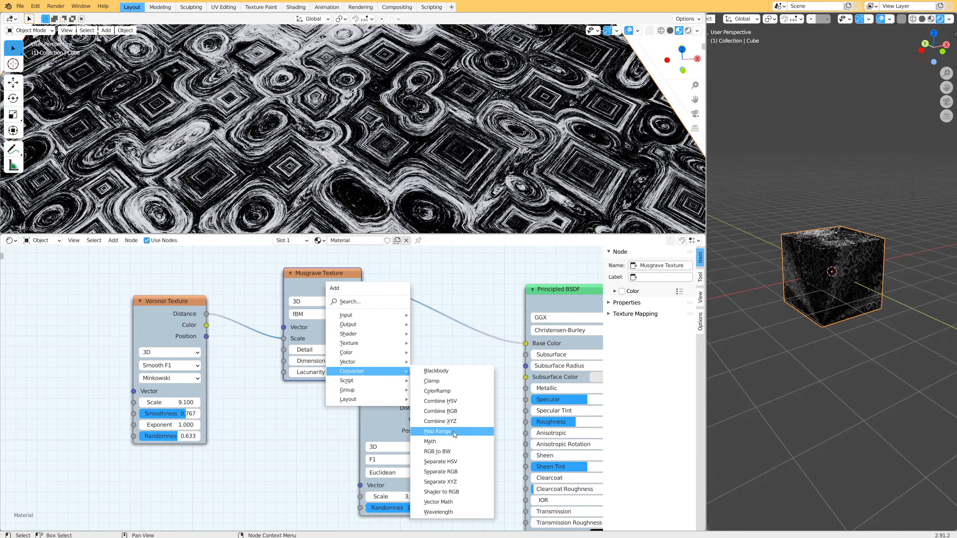
click(452, 391)
click(401, 260)
drag(520, 328, 514, 332)
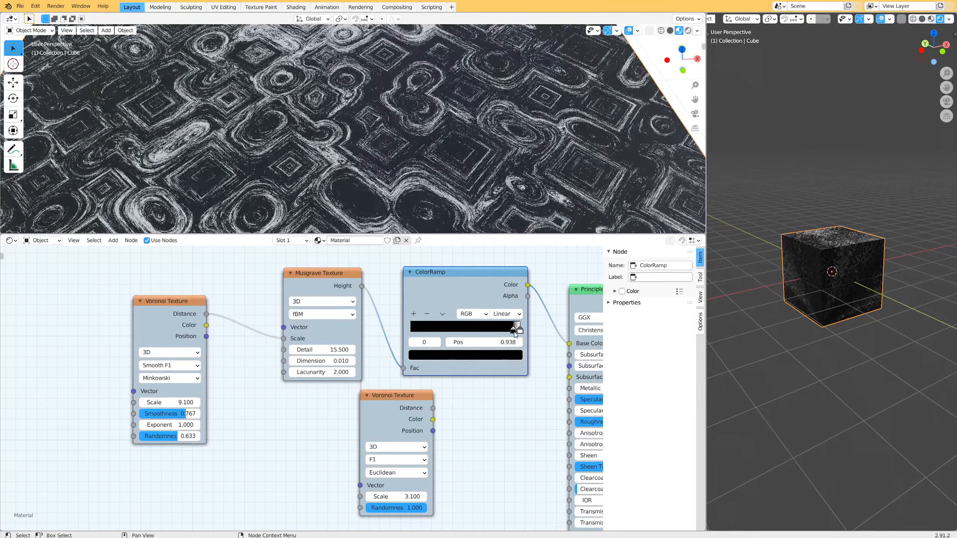
Step: Set the Musgrave Texture's Detail to 7.200 and inspect the pattern from several angles in both viewports
drag(322, 349, 288, 350)
scroll(320, 150, down, 3)
shift+middle_drag(301, 158, 385, 64)
middle_drag(433, 121, 349, 98)
middle_drag(347, 153, 398, 144)
middle_drag(833, 247, 745, 355)
scroll(848, 280, up, 8)
middle_drag(901, 295, 802, 307)
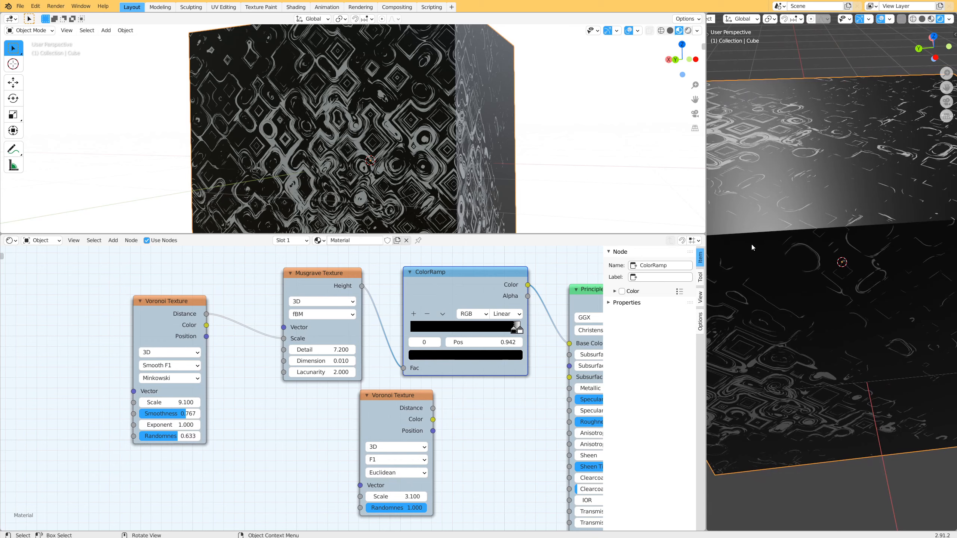